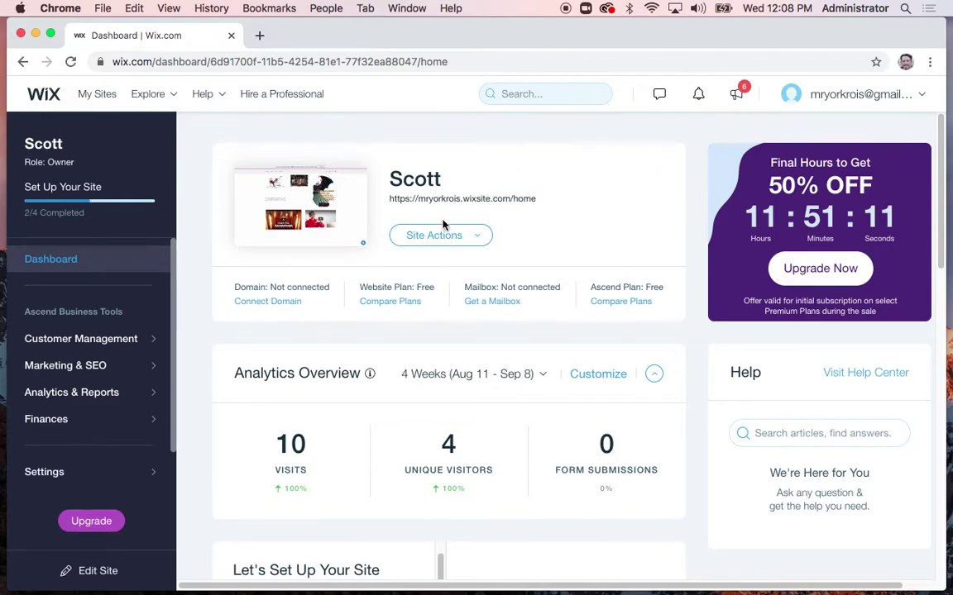
Open the site in the website editor from its dashboard
left_click(464, 237)
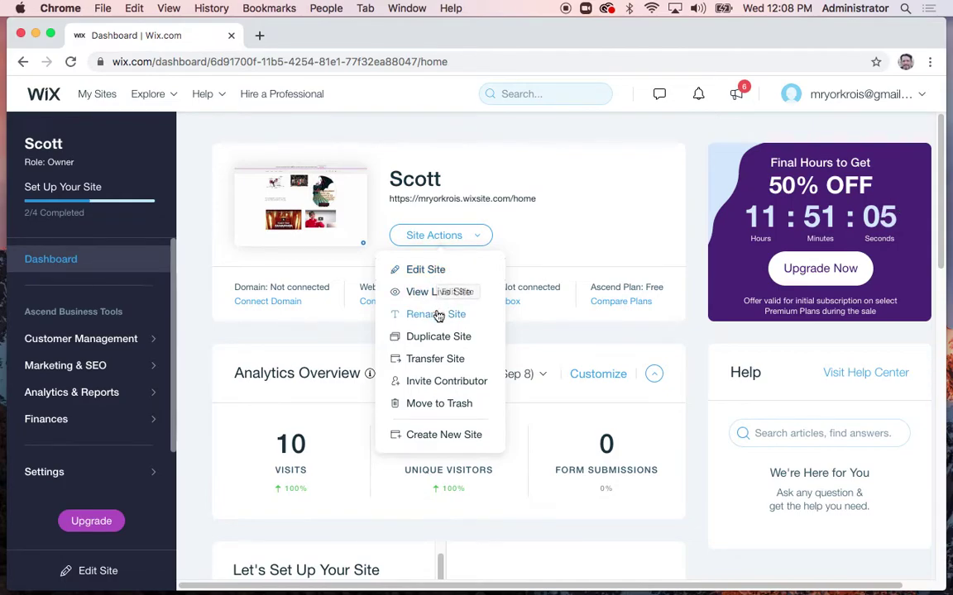
left_click(922, 95)
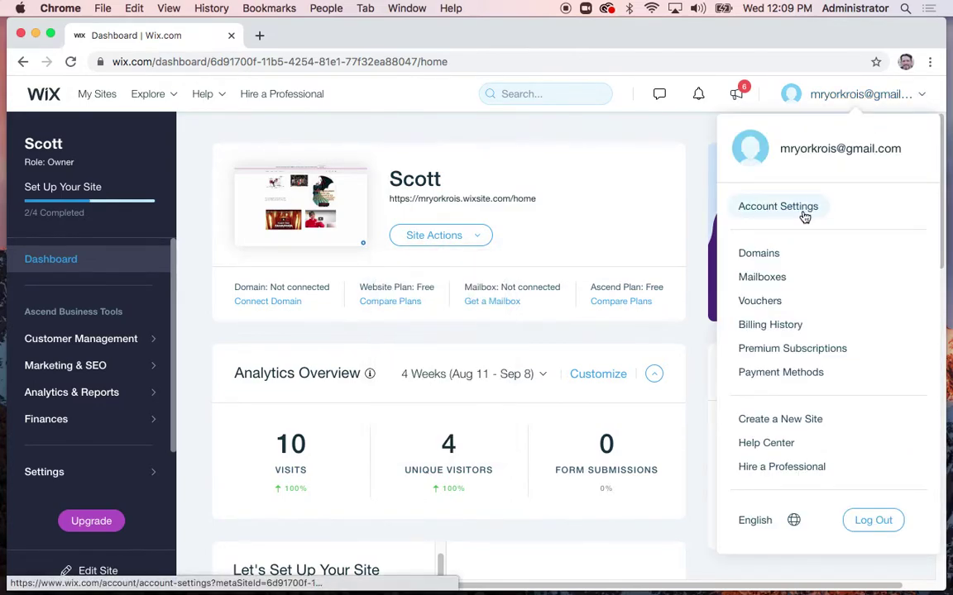
left_click(467, 239)
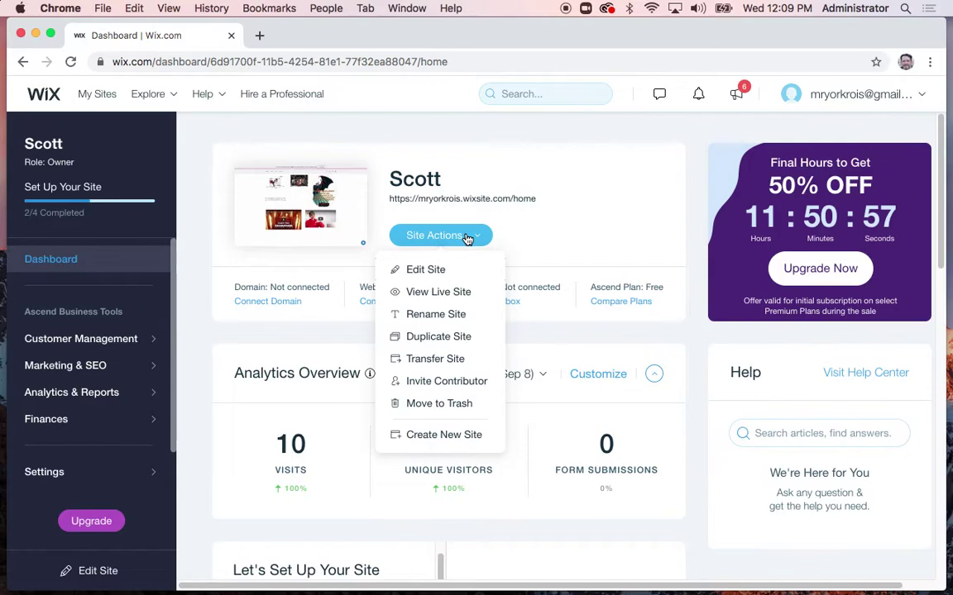
left_click(434, 271)
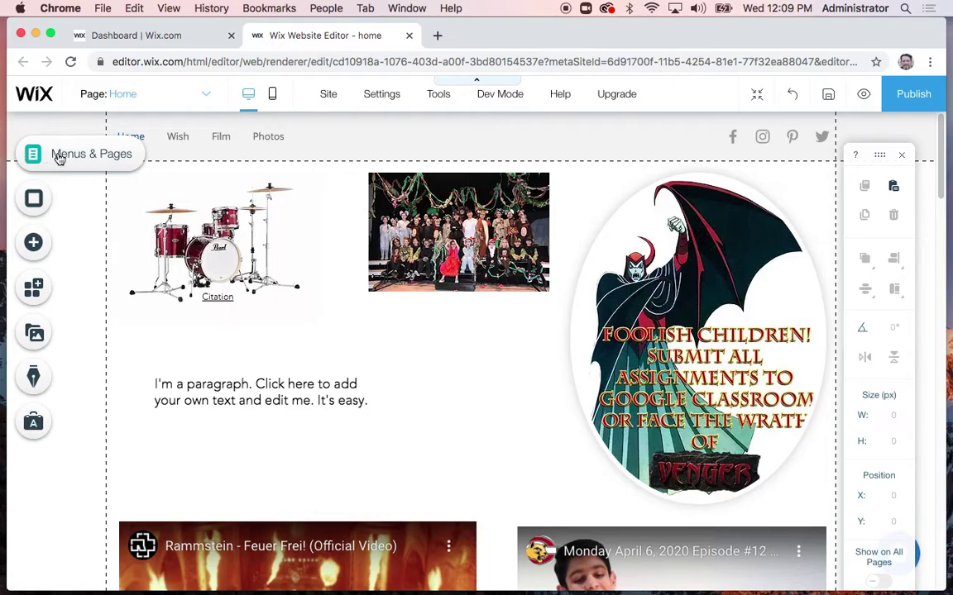
Switch the editor to the Wish page and close the site menu list
left_click(59, 159)
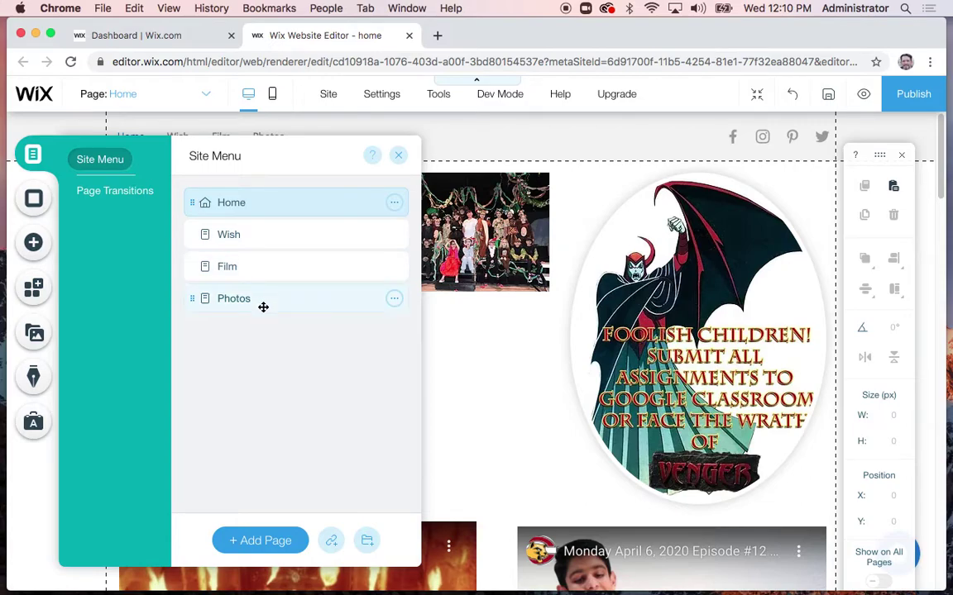
left_click(265, 242)
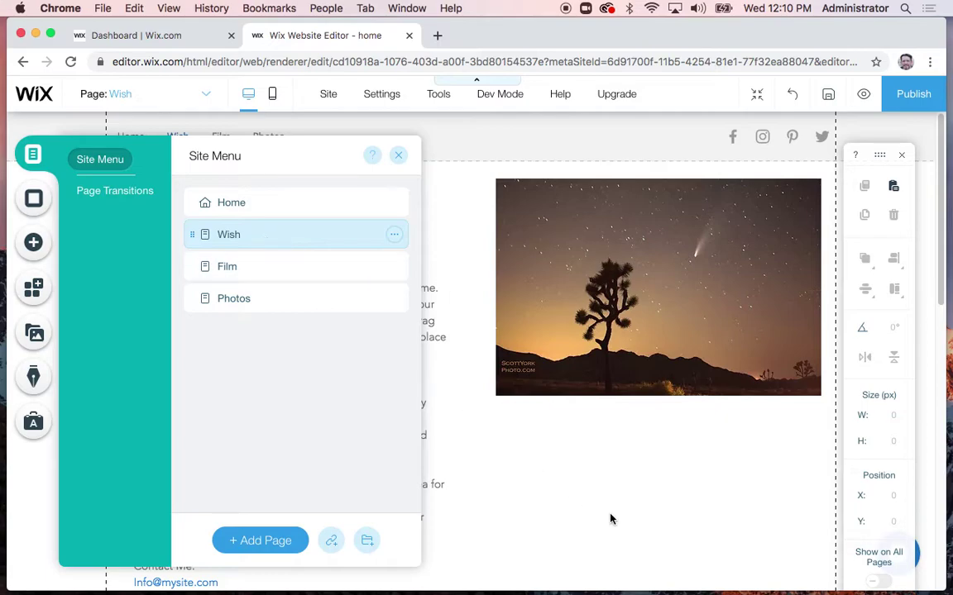
left_click(538, 461)
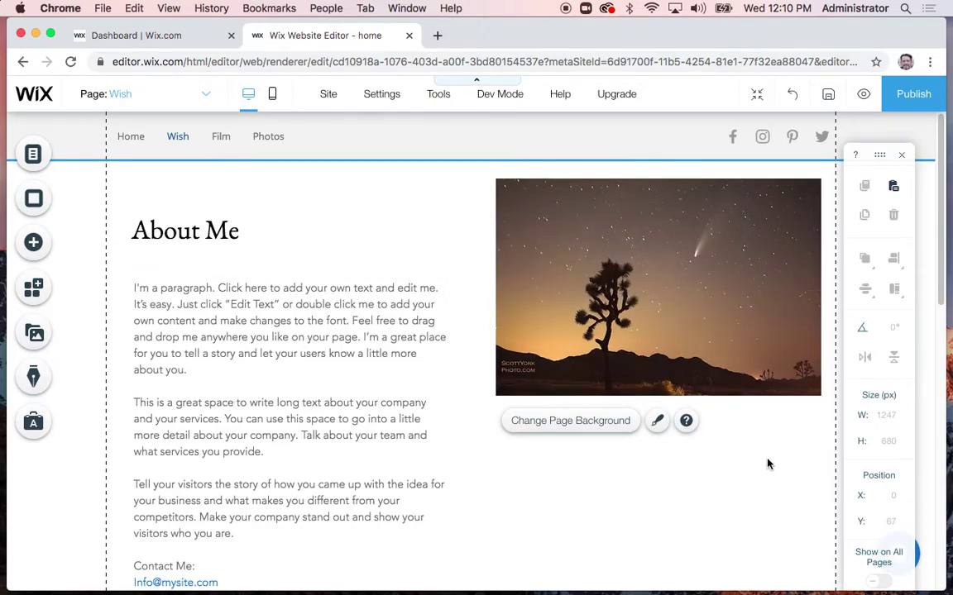
Delete the extra horizontal menu near the bottom of the Wish page
scroll(697, 447, "down", 5)
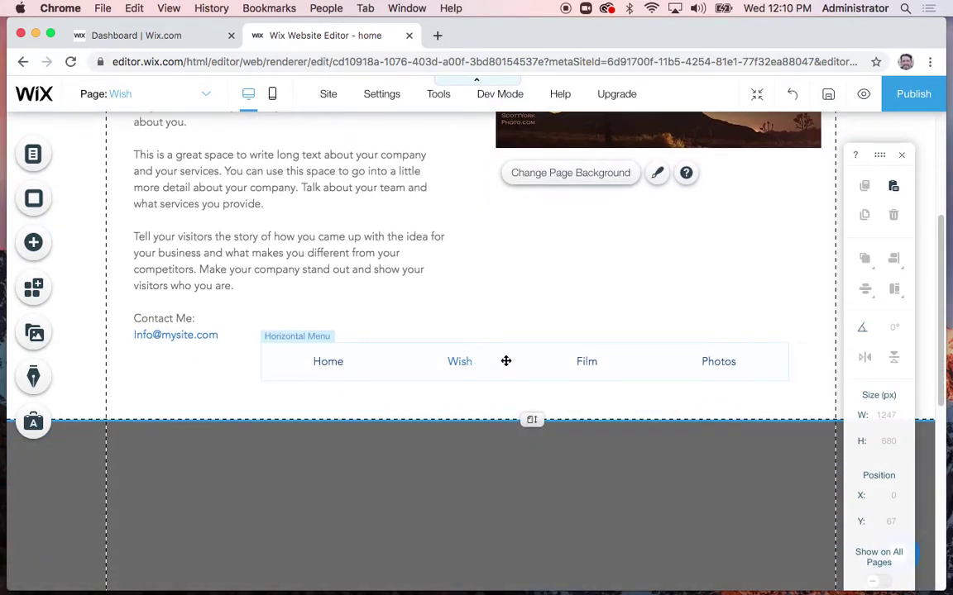
left_click(505, 361)
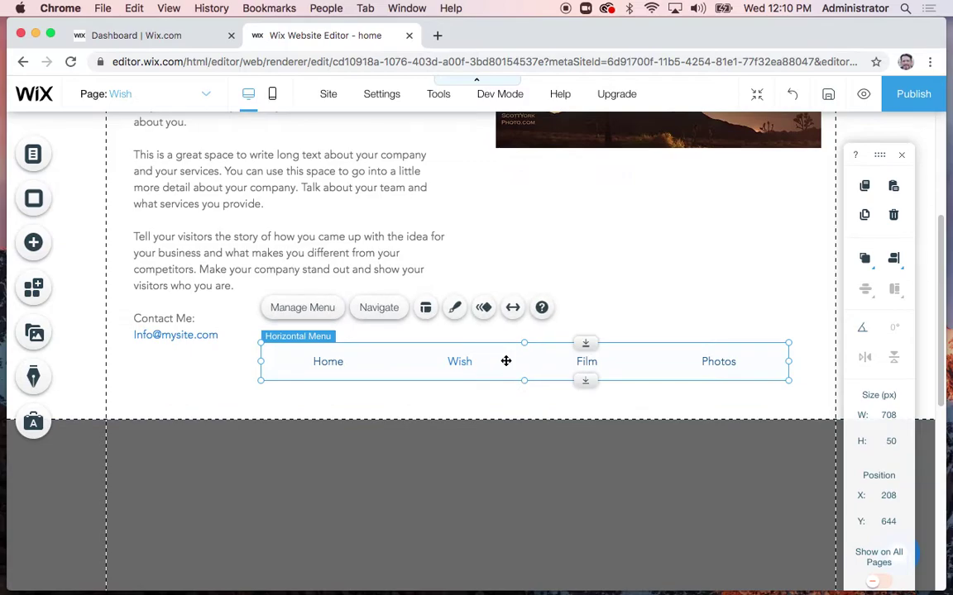
key("Delete")
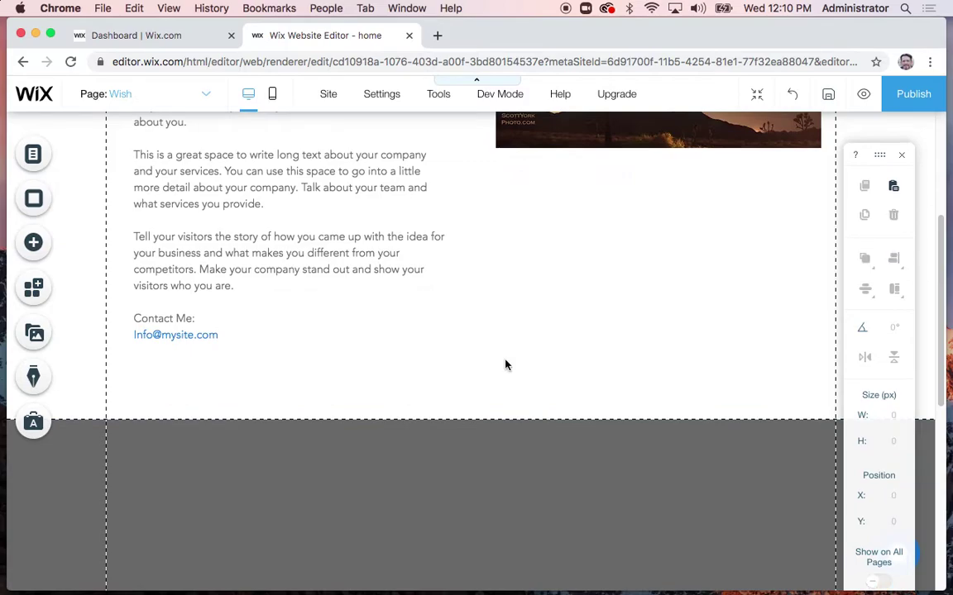
Delete the placeholder paragraph text box below the About Me heading
scroll(265, 351, "up", 3)
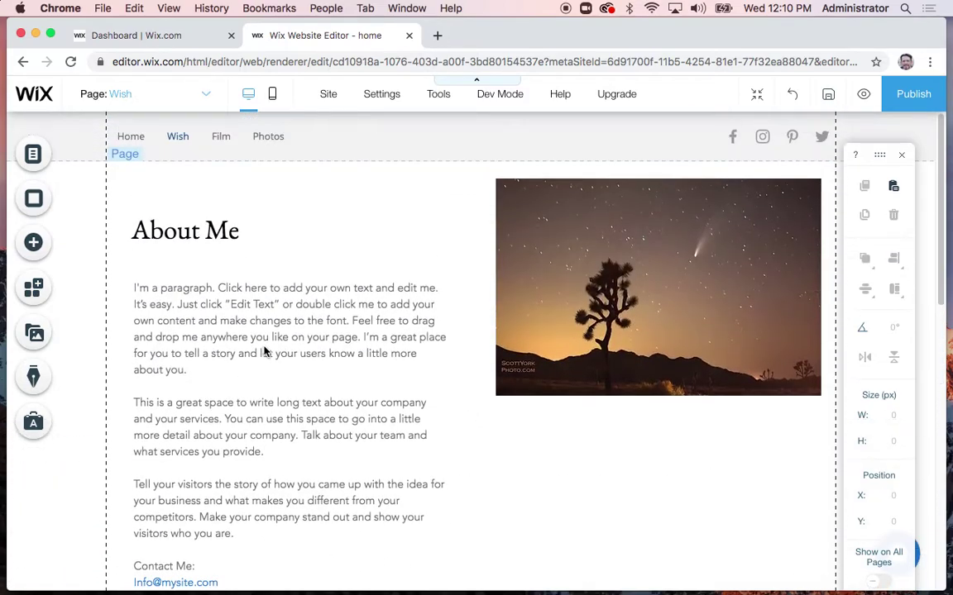
left_click(209, 285)
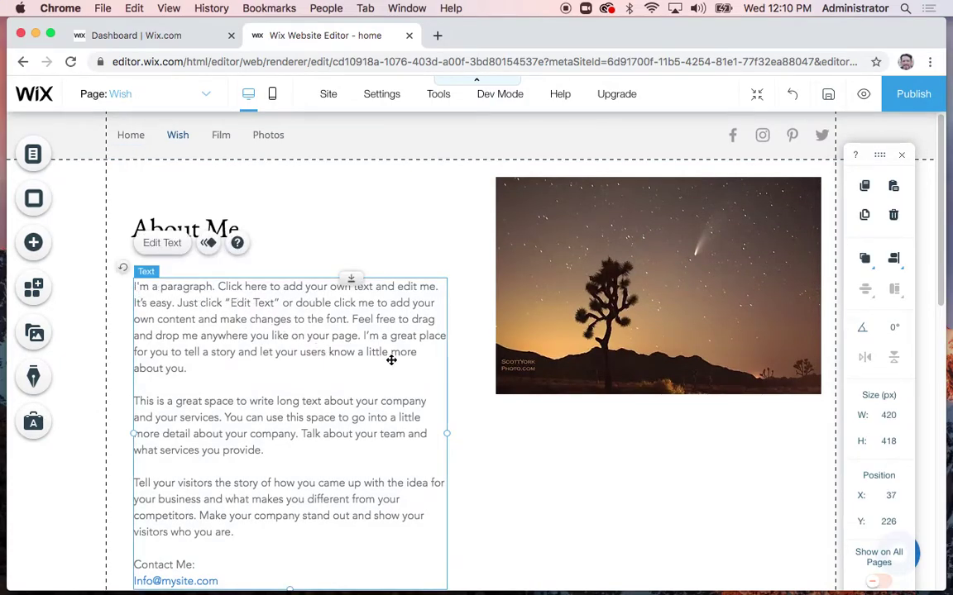
scroll(391, 360, "down", 3)
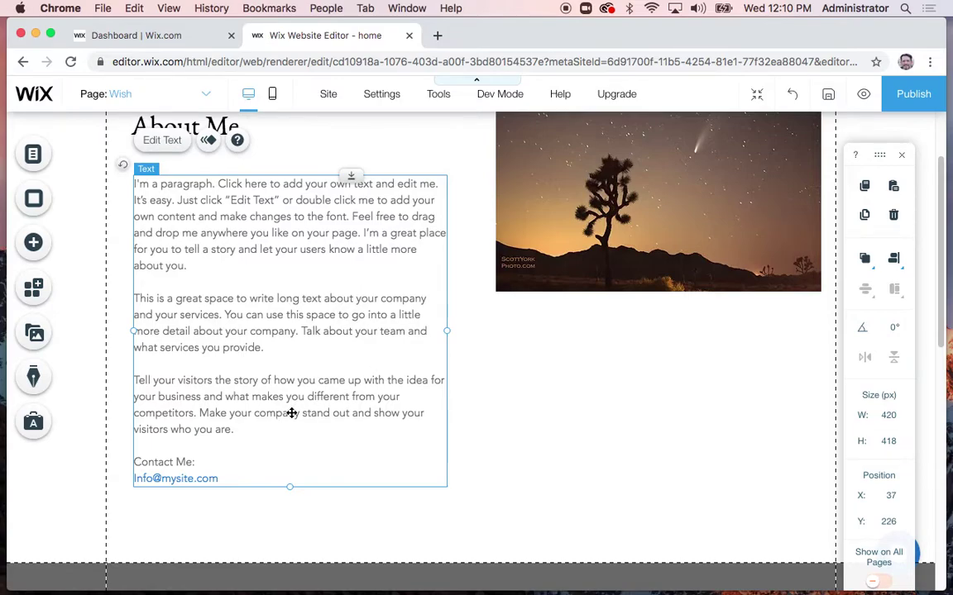
key("Delete")
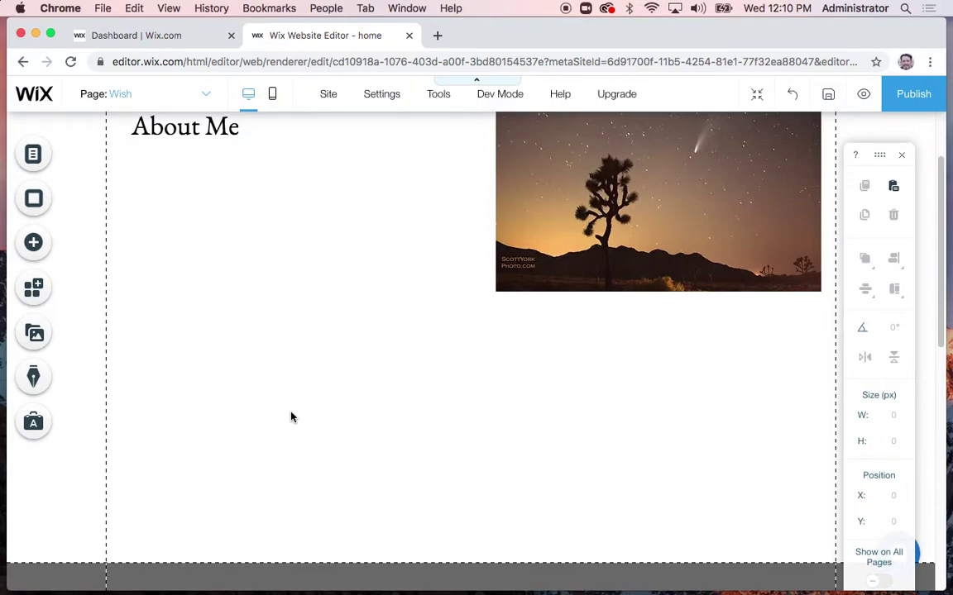
Move the About Me heading up to about X 35, Y 90, level with the top edge of the night-sky photo
scroll(291, 413, "up", 3)
left_click(168, 209)
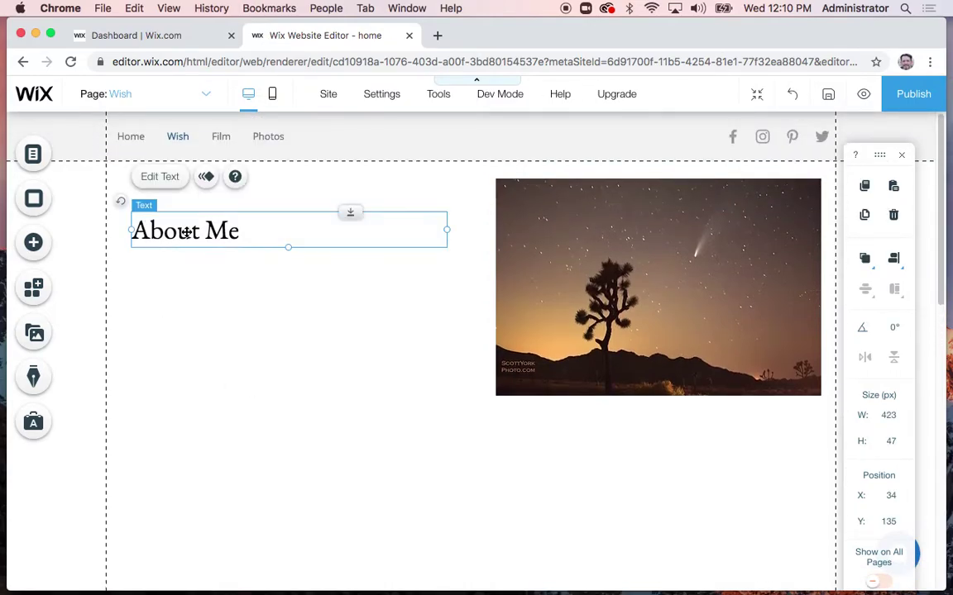
left_click_drag(242, 215, 244, 183)
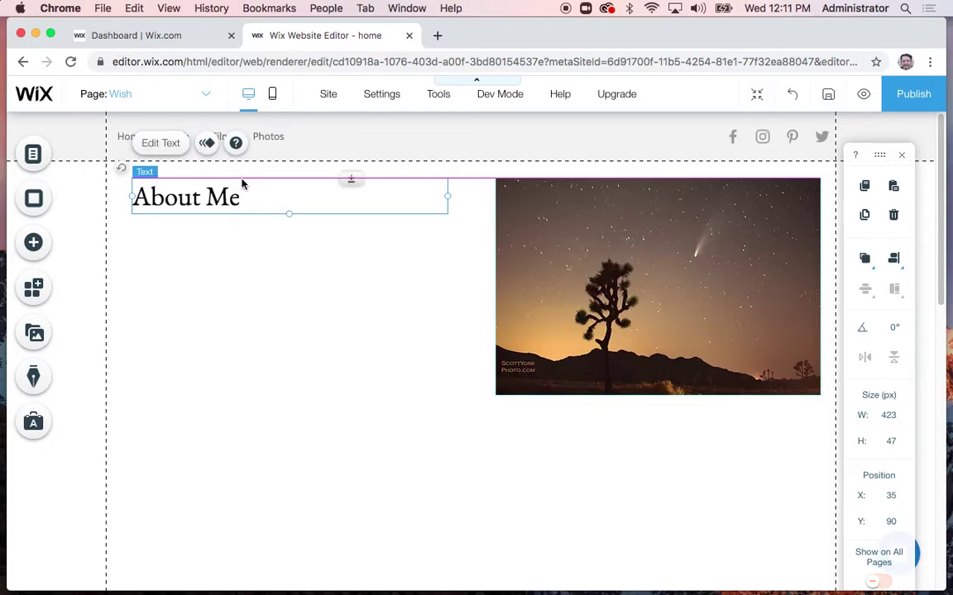
Replace the About Me heading text with "What I wish for..."
left_click(161, 143)
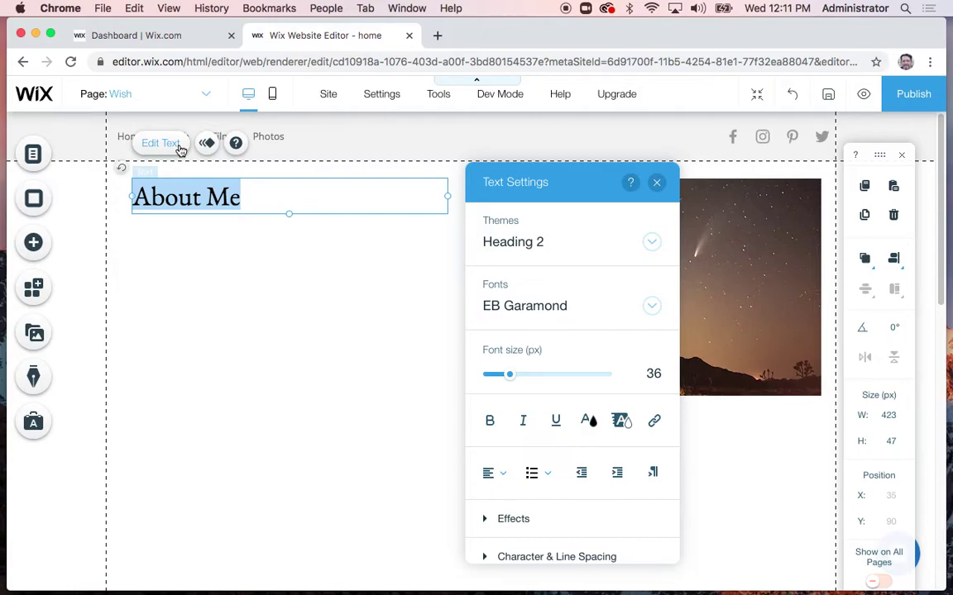
type("Waht")
key("BackSpace")
key("BackSpace")
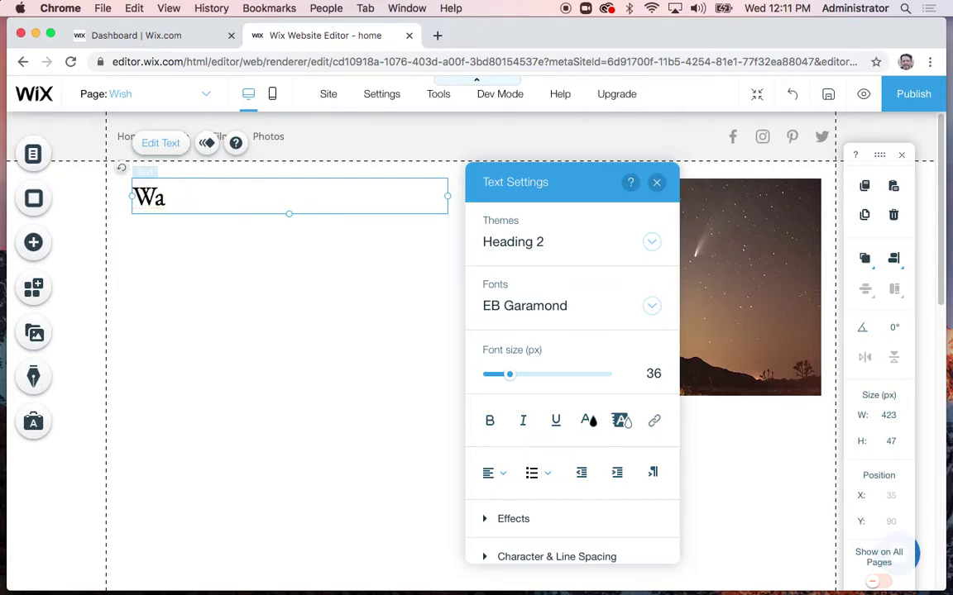
key("BackSpace")
type("ht")
key("BackSpace")
key("BackSpace")
key("BackSpace")
type("What I wih fo")
key("BackSpace")
key("BackSpace")
key("BackSpace")
key("BackSpace")
type("sh for...")
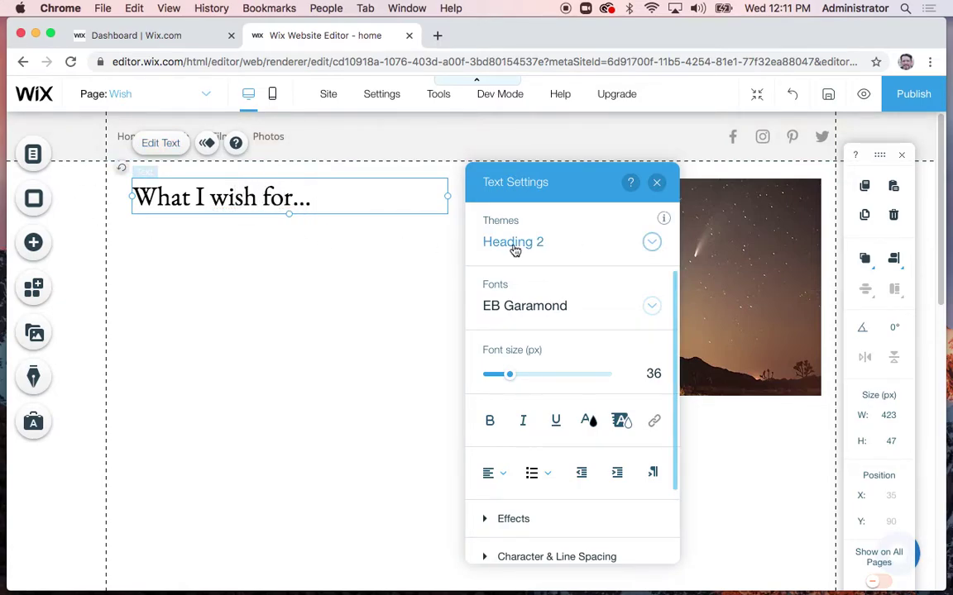
left_click(278, 264)
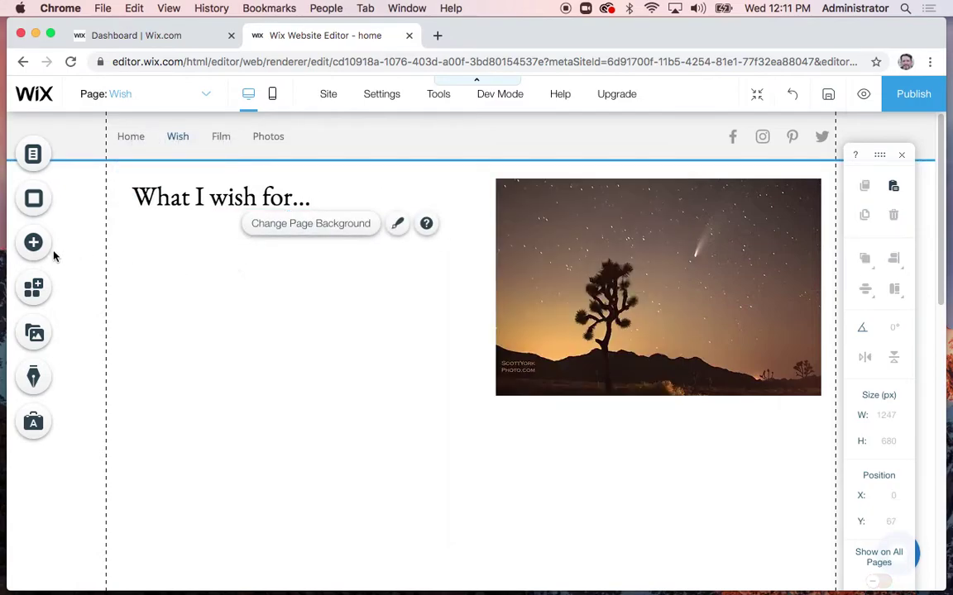
Add the red drum set image from the uploaded site files to the Wish page
left_click(30, 243)
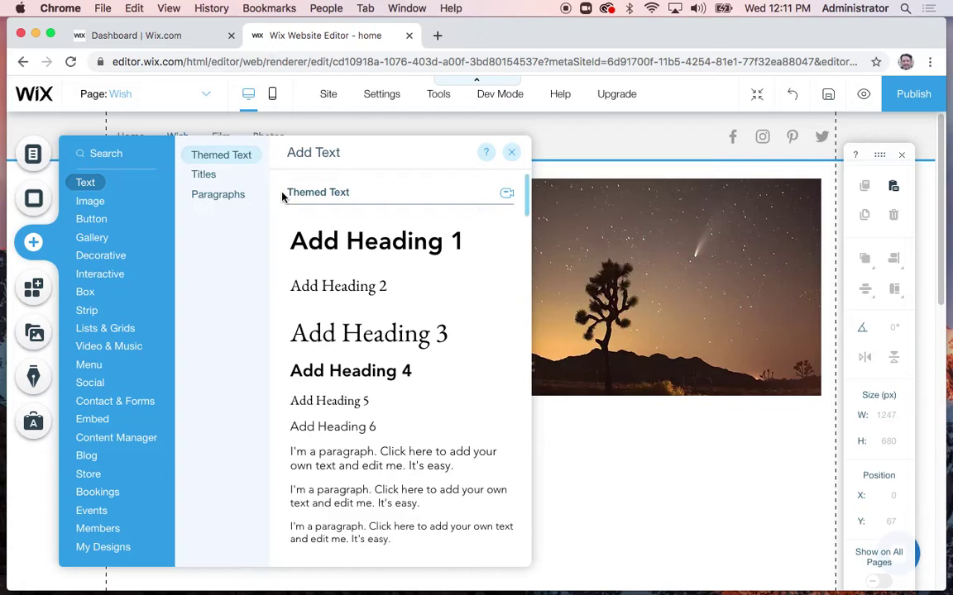
left_click(92, 201)
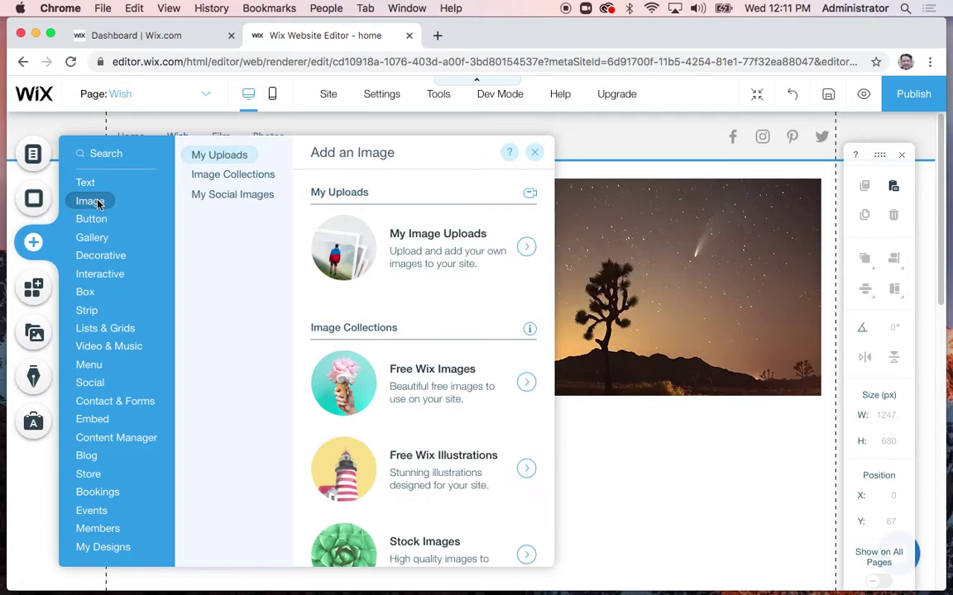
left_click(451, 251)
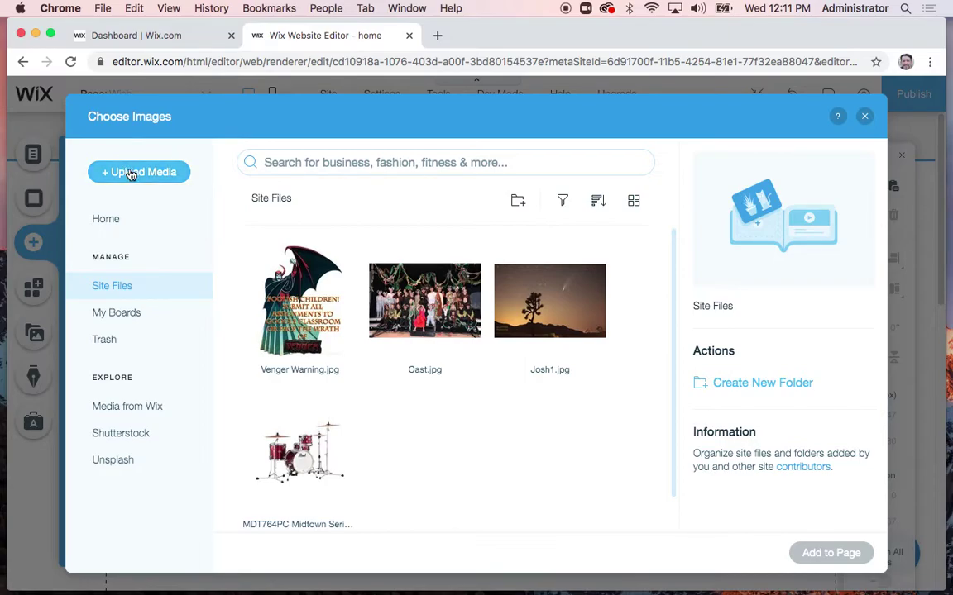
left_click(304, 457)
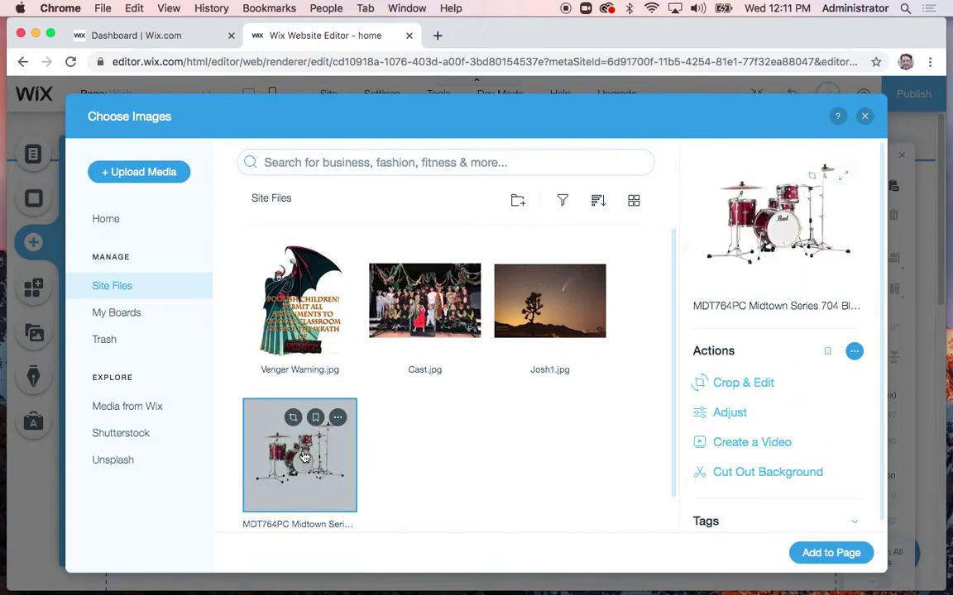
left_click(829, 554)
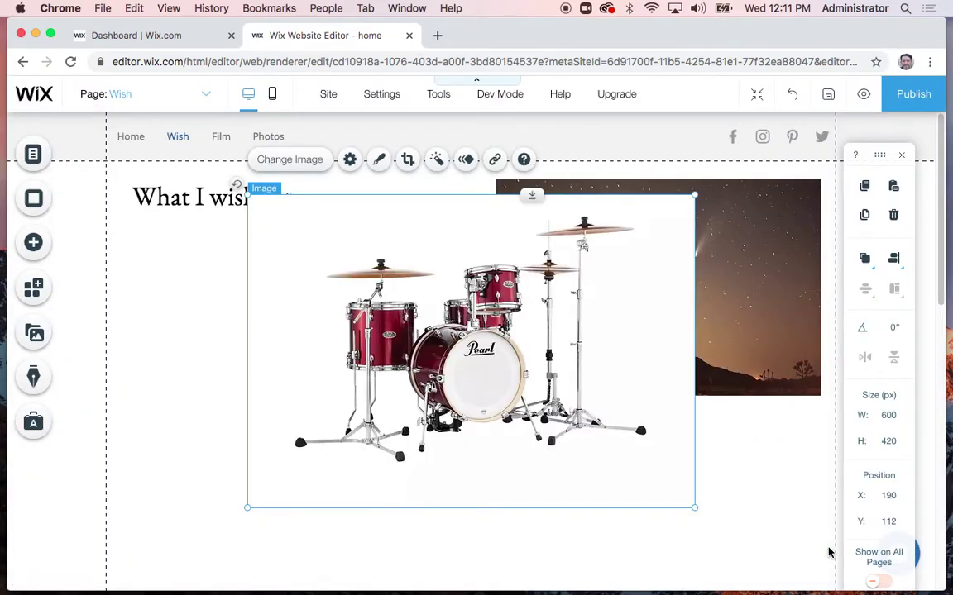
Shrink the drum set image to about 436 by 305 px and place it below the heading at about X 13, Y 156
left_click_drag(694, 196, 571, 278)
left_click_drag(412, 389, 278, 338)
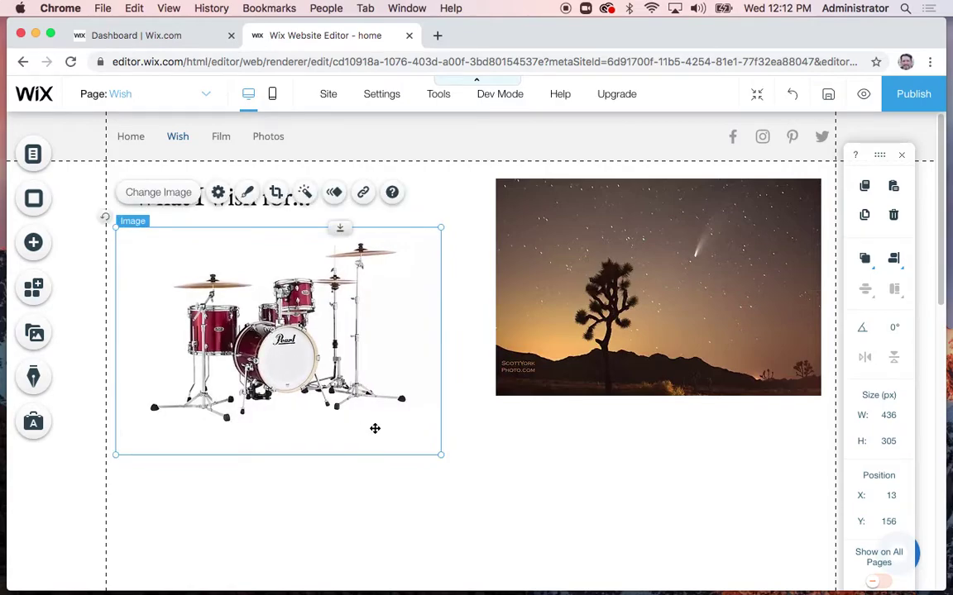
left_click(463, 443)
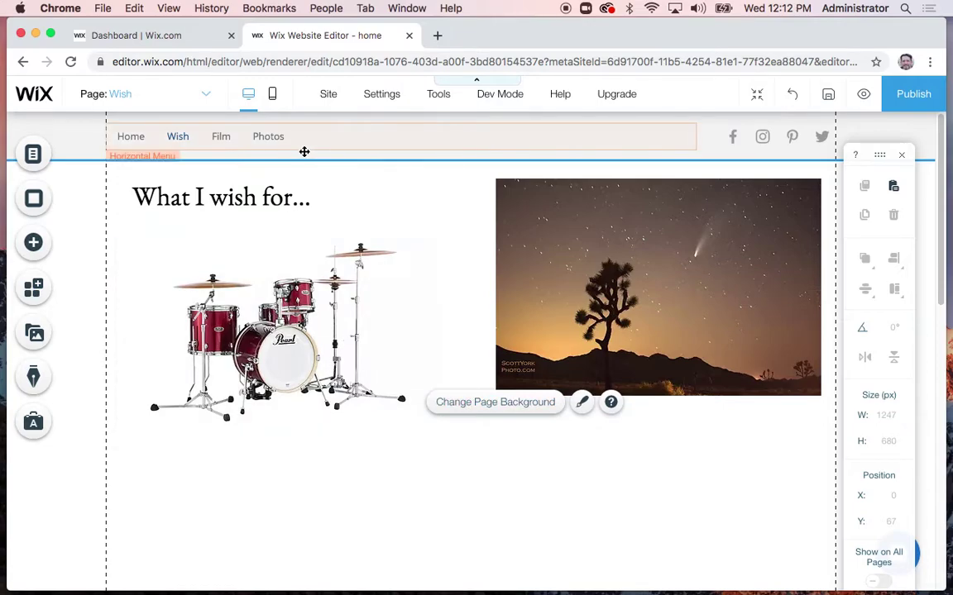
Switch the editor to the Home page through the site menu list
left_click(131, 140)
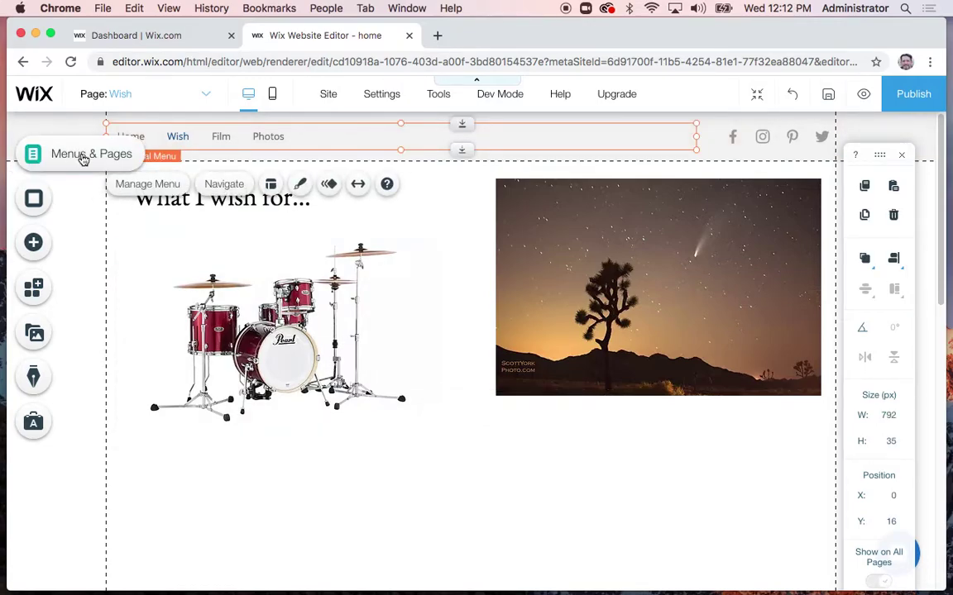
left_click(83, 155)
left_click(250, 204)
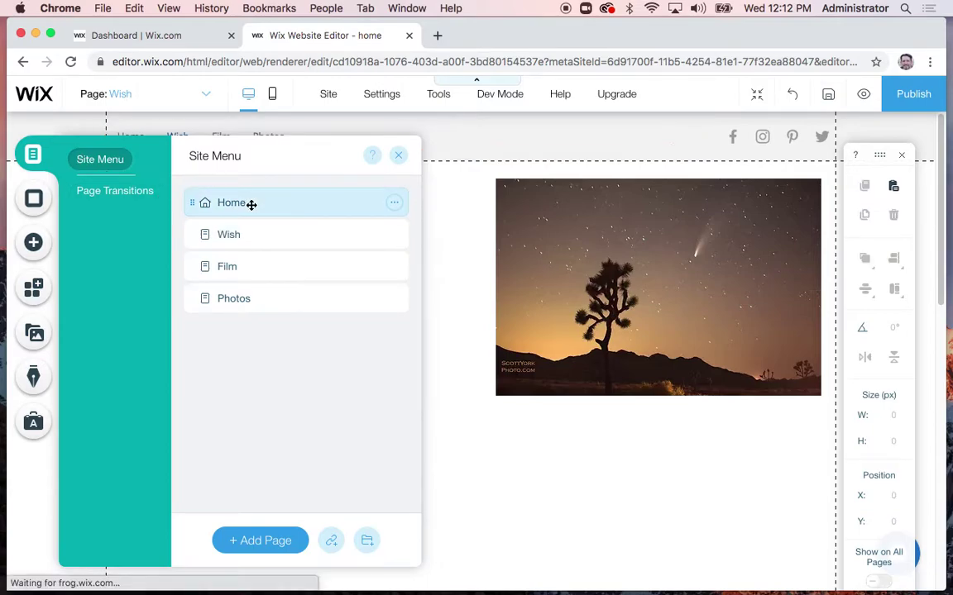
left_click(517, 370)
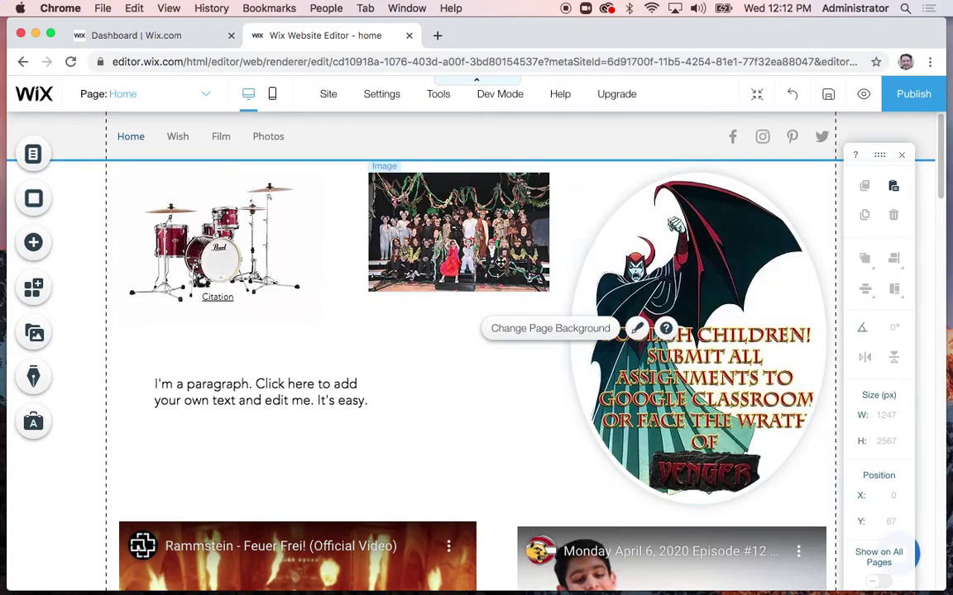
Resize the cast photo to about 295 by 194 px and place it between the drum set and Venger images at about X 315, Y 102
left_click(500, 263)
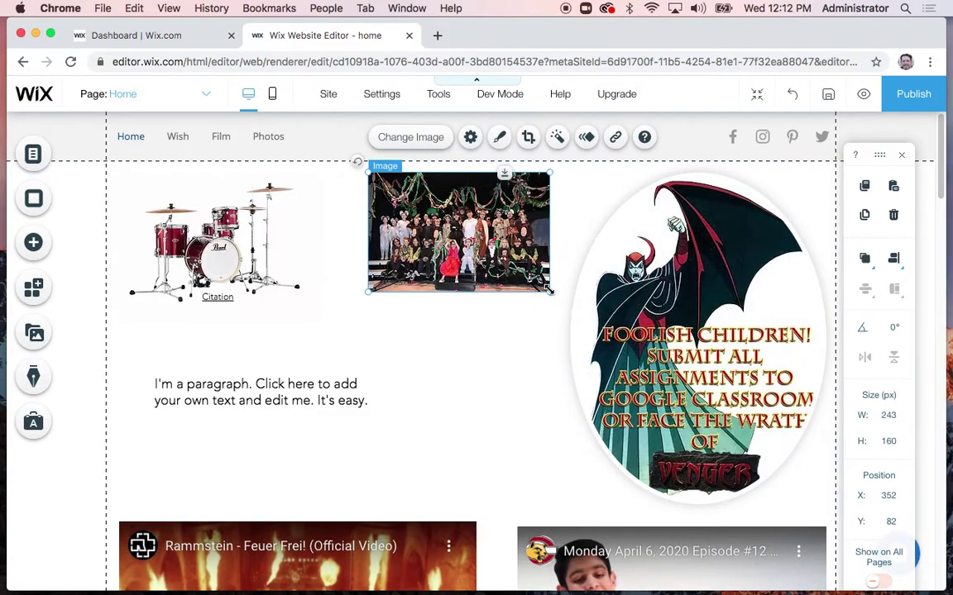
left_click_drag(548, 291, 711, 411)
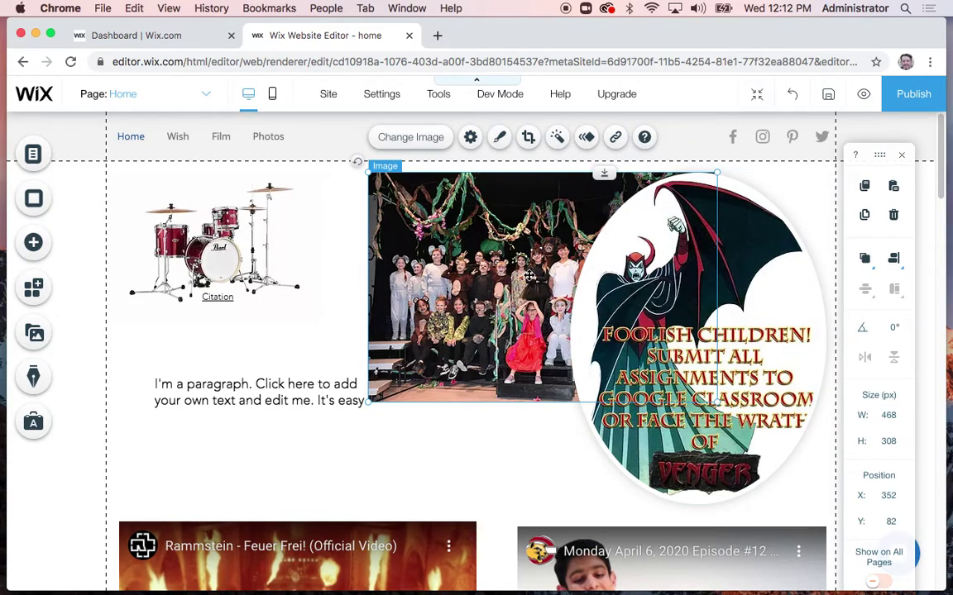
left_click_drag(720, 176, 571, 242)
left_click_drag(499, 302, 471, 233)
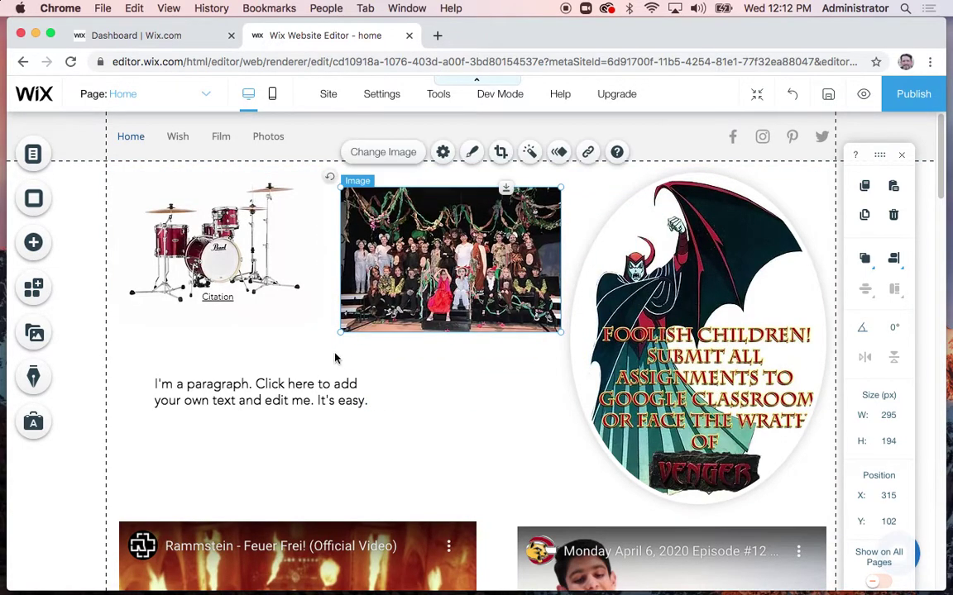
Delete the placeholder paragraph below the drum set image on the Home page
left_click(250, 397)
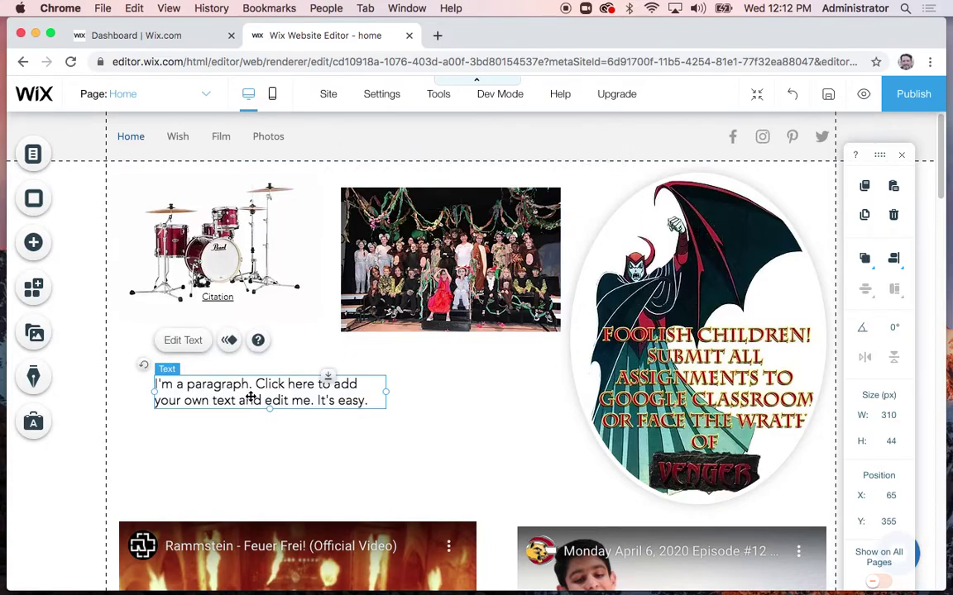
key("Delete")
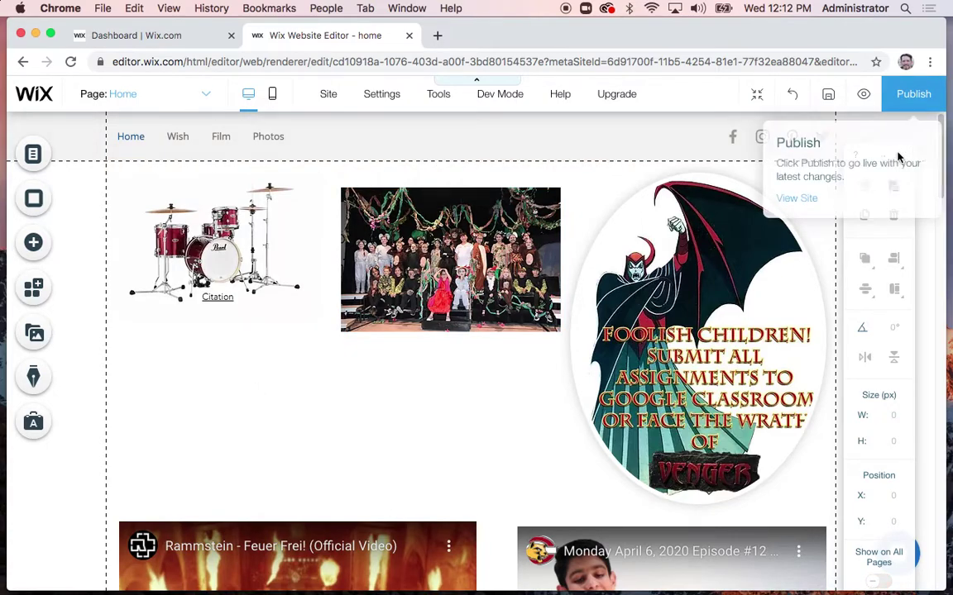
Publish the site and open the live Home page
left_click(903, 93)
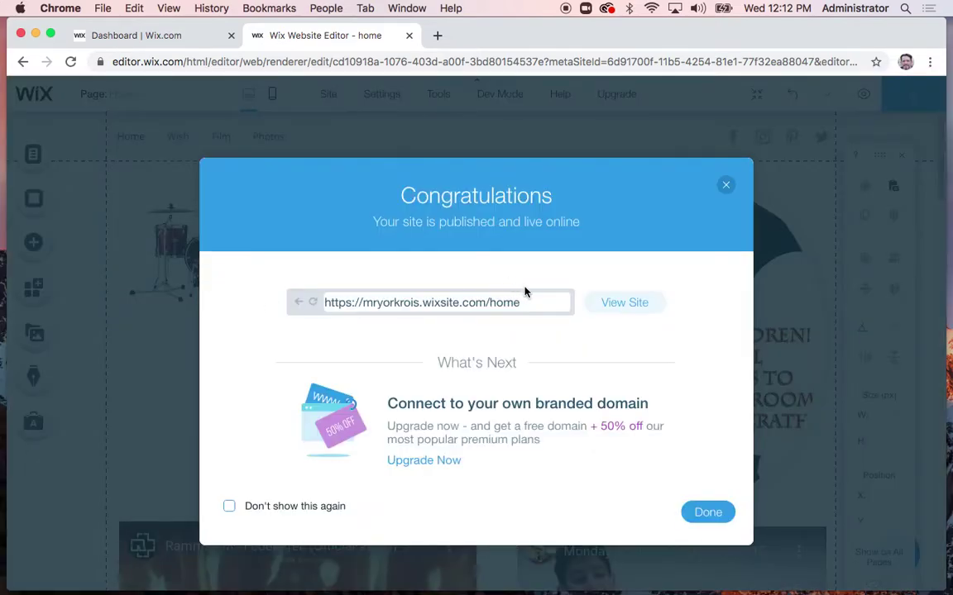
left_click(617, 303)
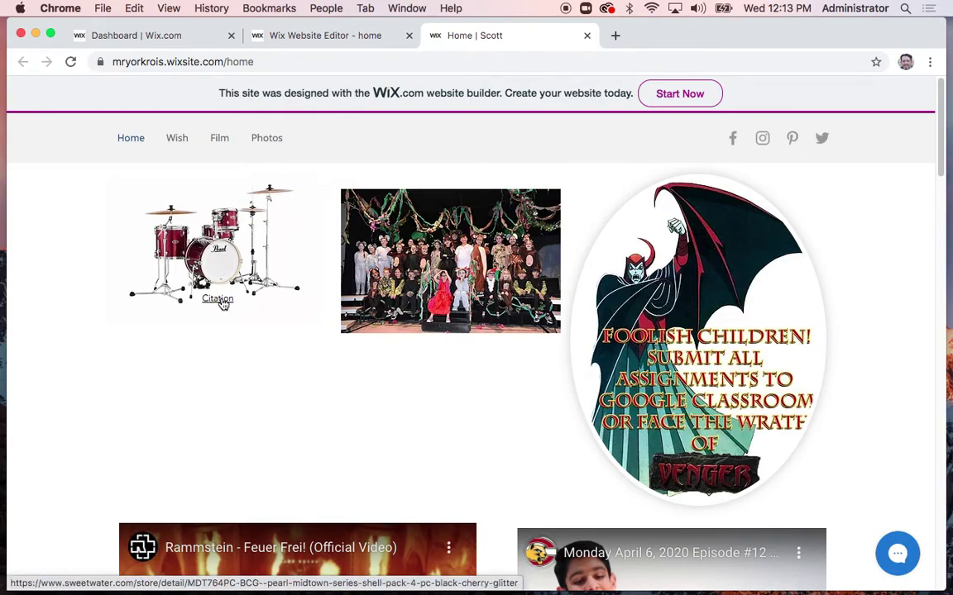
Follow the Citation link under the drum set on the live Home page and look over the Sweetwater product page
left_click(219, 299)
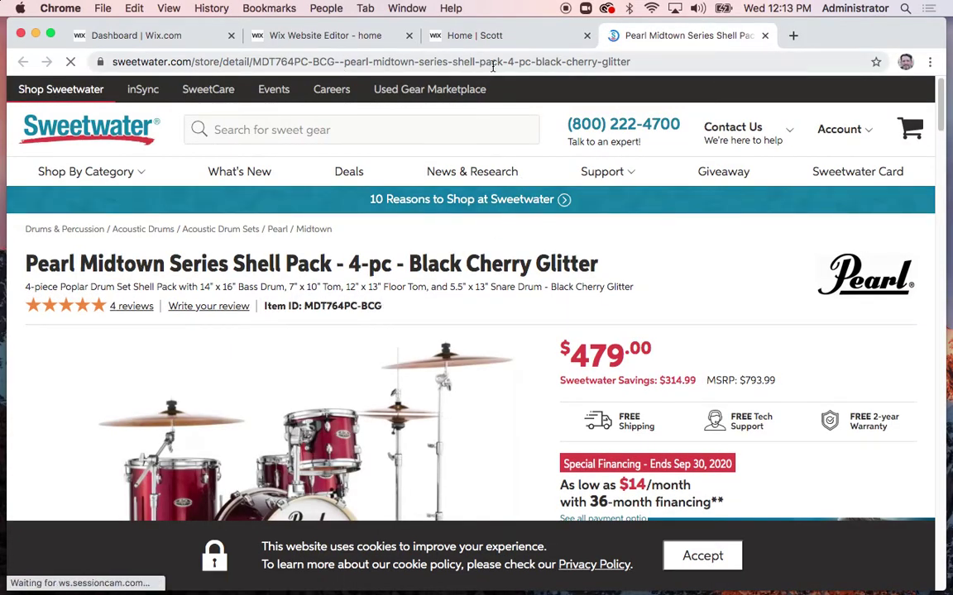
scroll(329, 454, "down", 3)
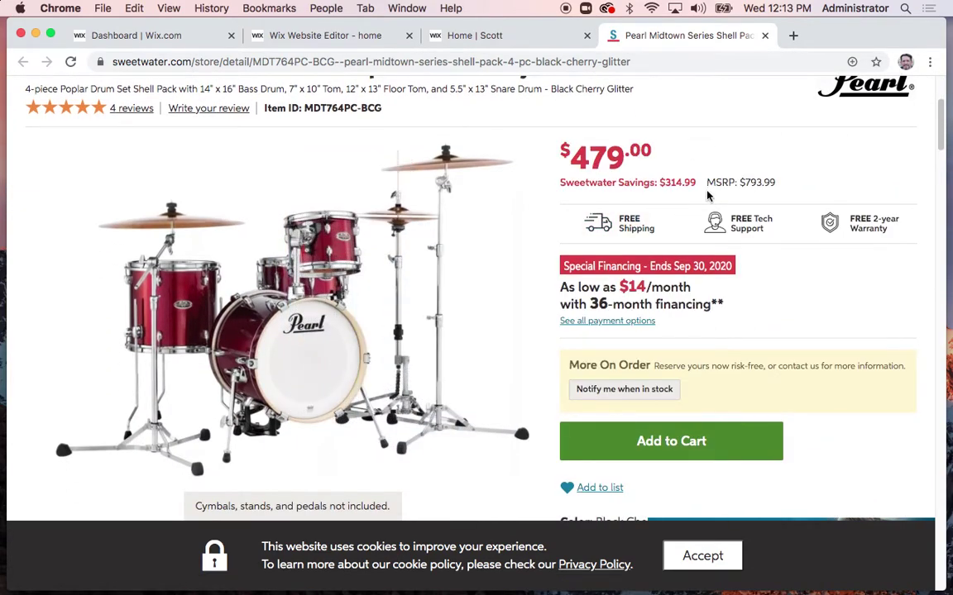
scroll(707, 196, "up", 3)
scroll(707, 196, "down", 3)
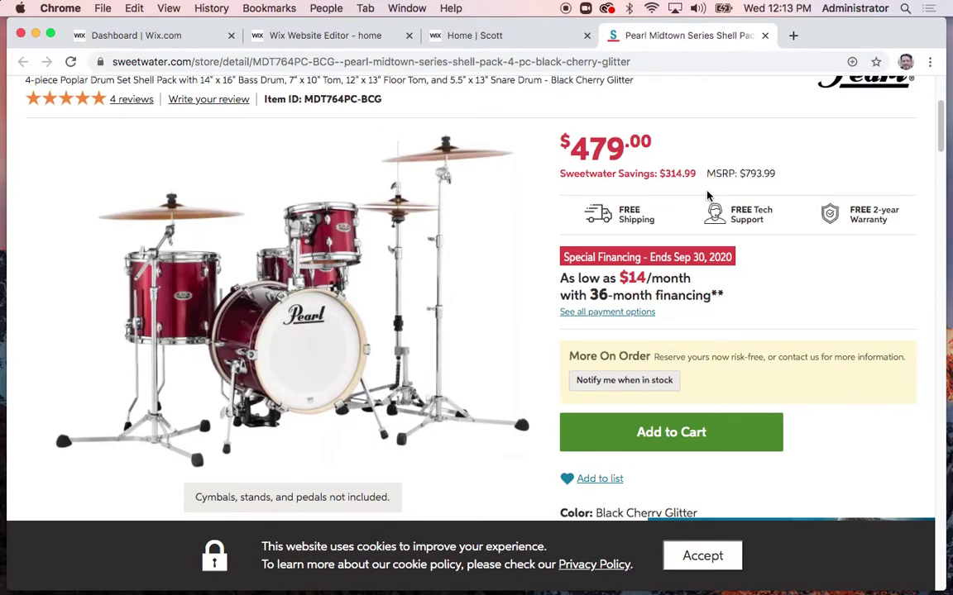
scroll(706, 196, "up", 2)
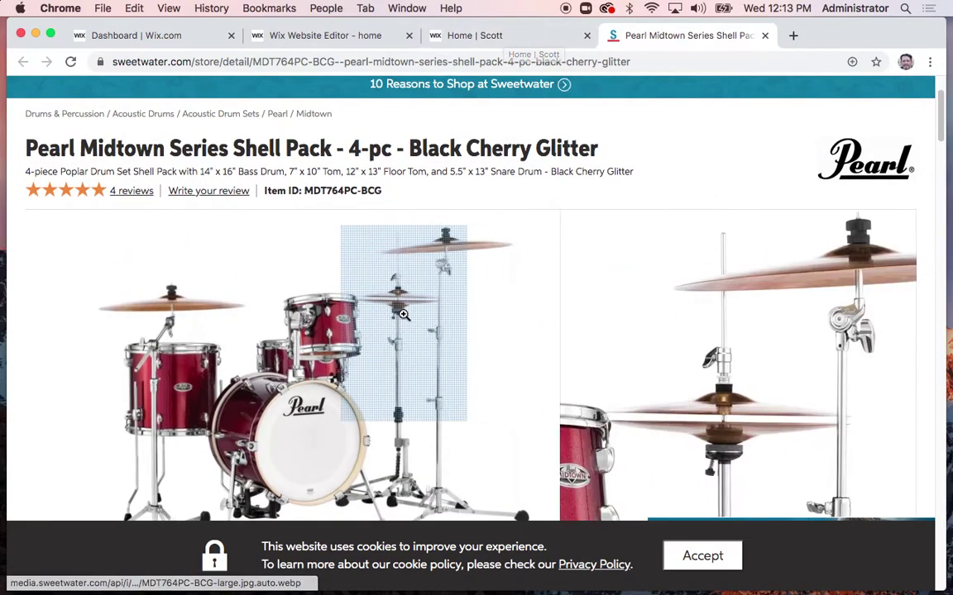
scroll(401, 305, "down", 7)
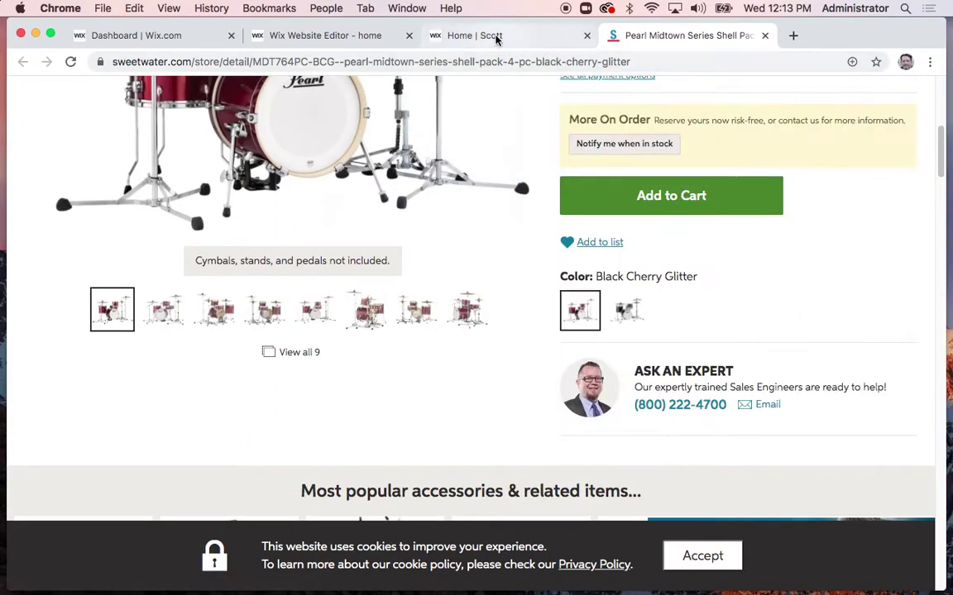
Close the live Home page, return to the Wix editor, and dismiss the publish confirmation and mobile site prompt
left_click(446, 36)
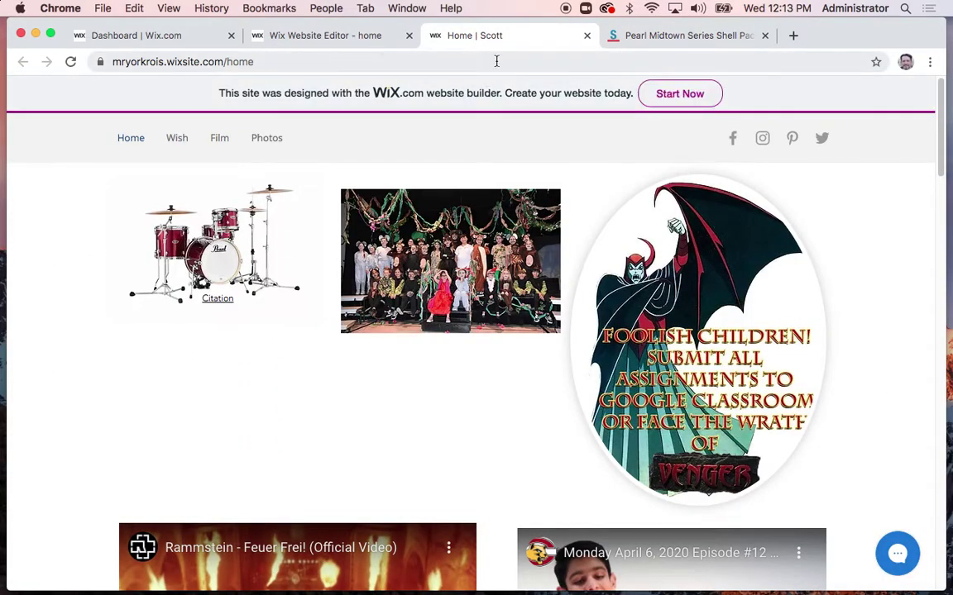
left_click(587, 36)
left_click(368, 44)
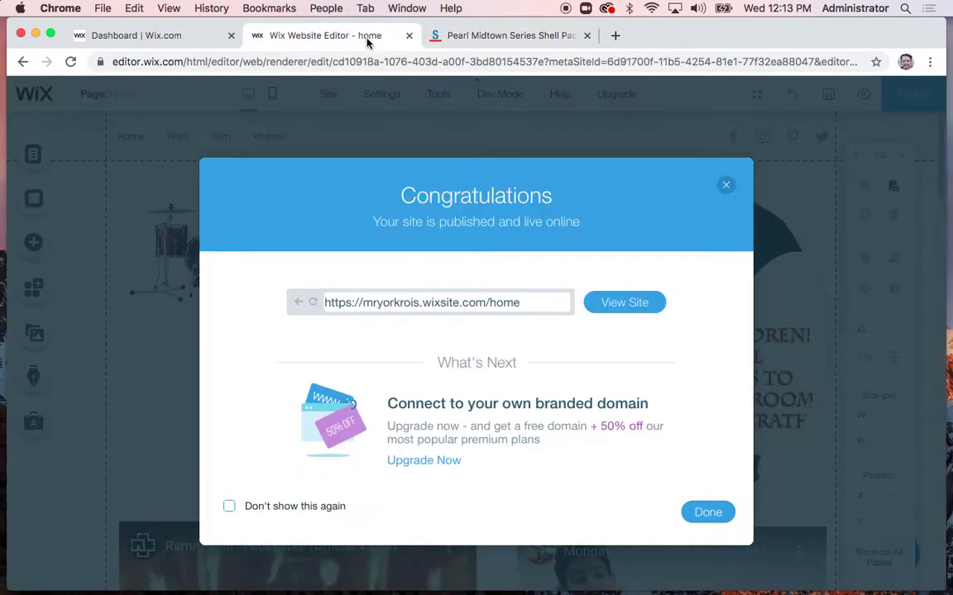
left_click(726, 187)
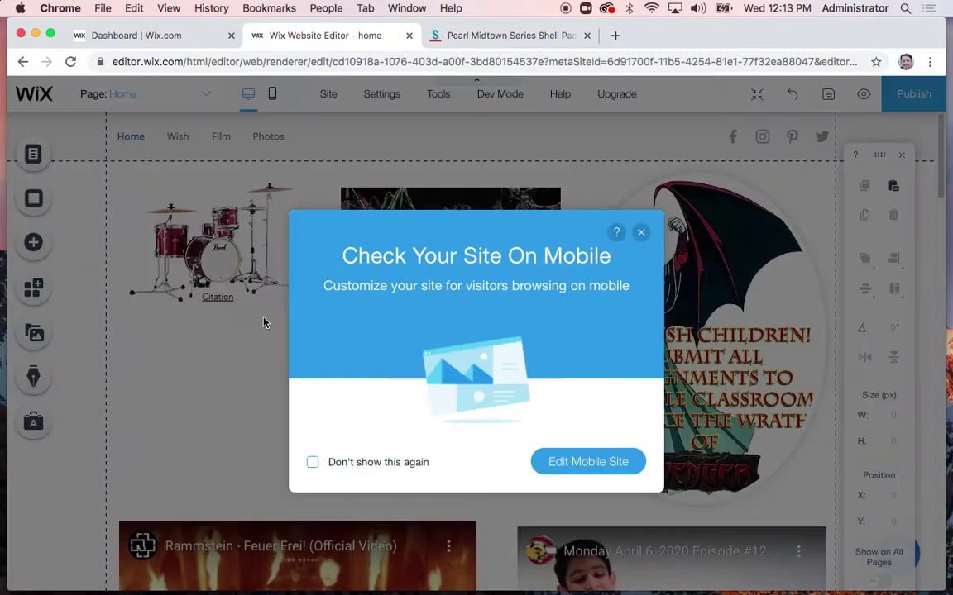
left_click(643, 234)
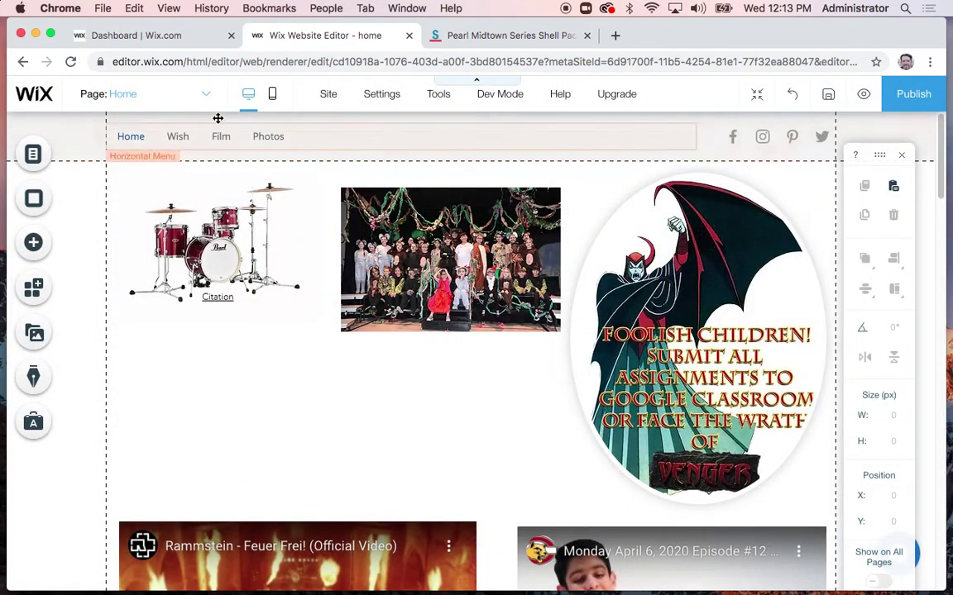
Switch the editor to the Wish page and close the site menu list
left_click(62, 160)
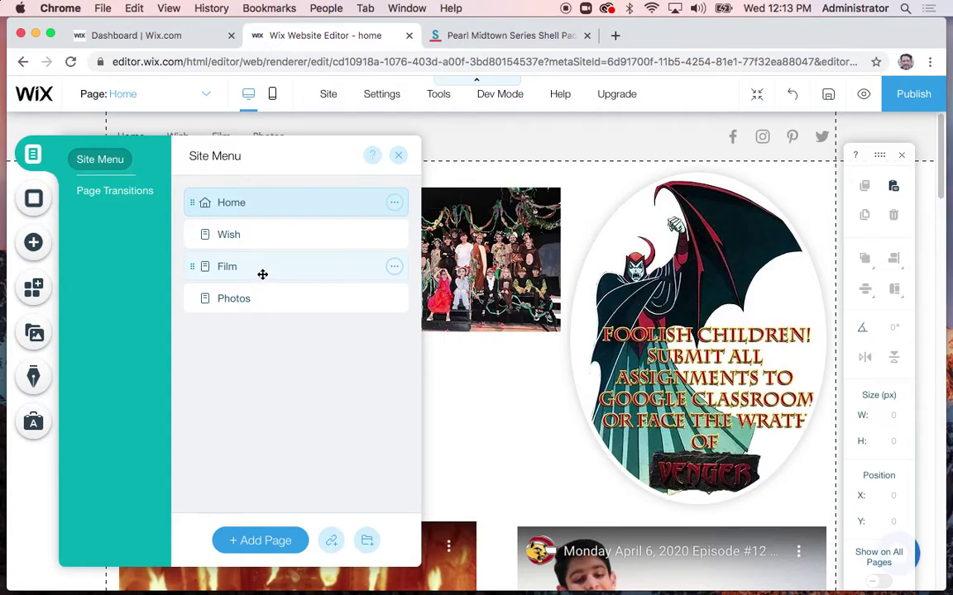
left_click(269, 240)
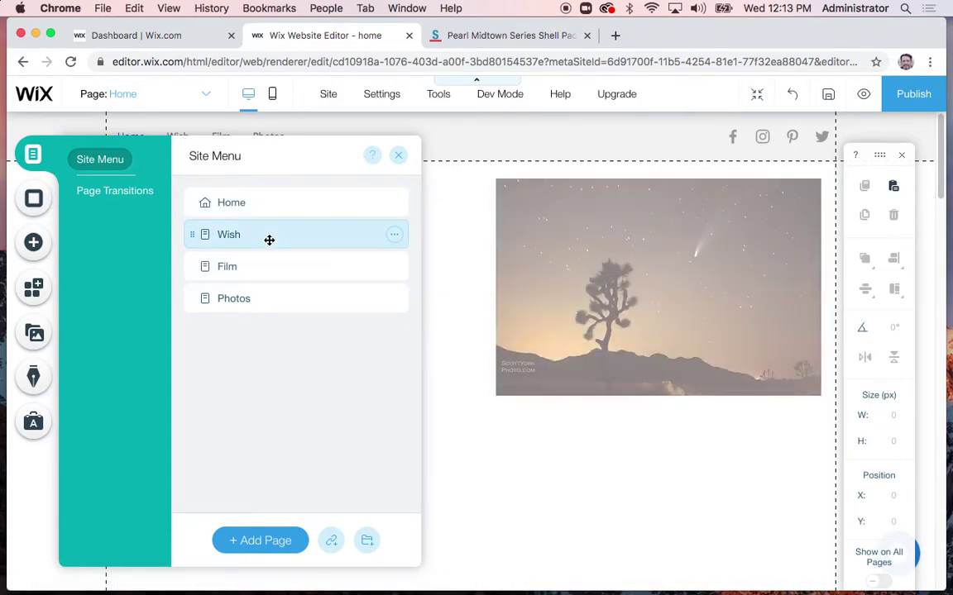
left_click(551, 433)
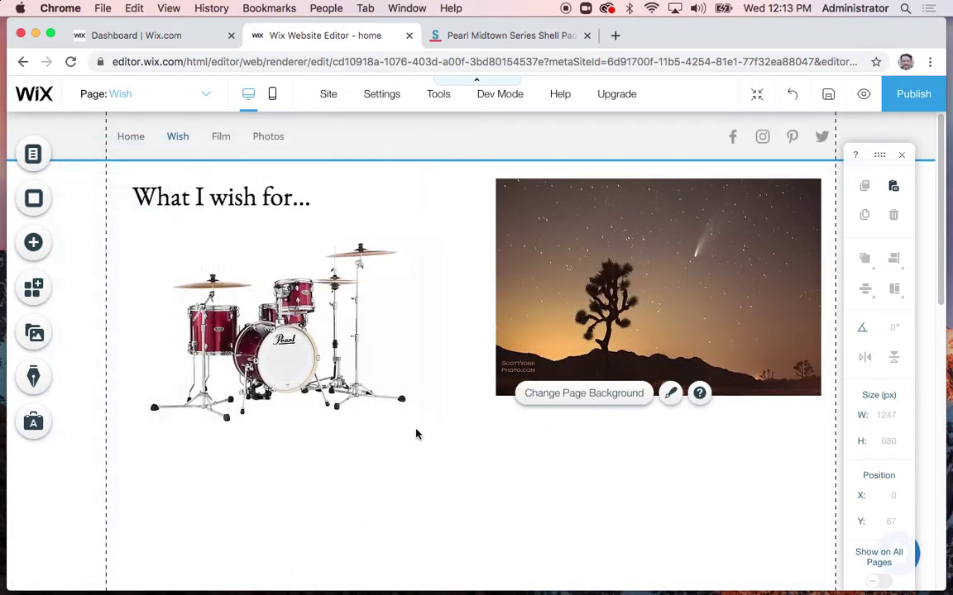
Move the drum set image to about X 16, Y 145 and choose Web Address as its link type
mouse_move(263, 356)
left_mouse_down()
mouse_move(253, 331)
mouse_move(265, 352)
left_mouse_up()
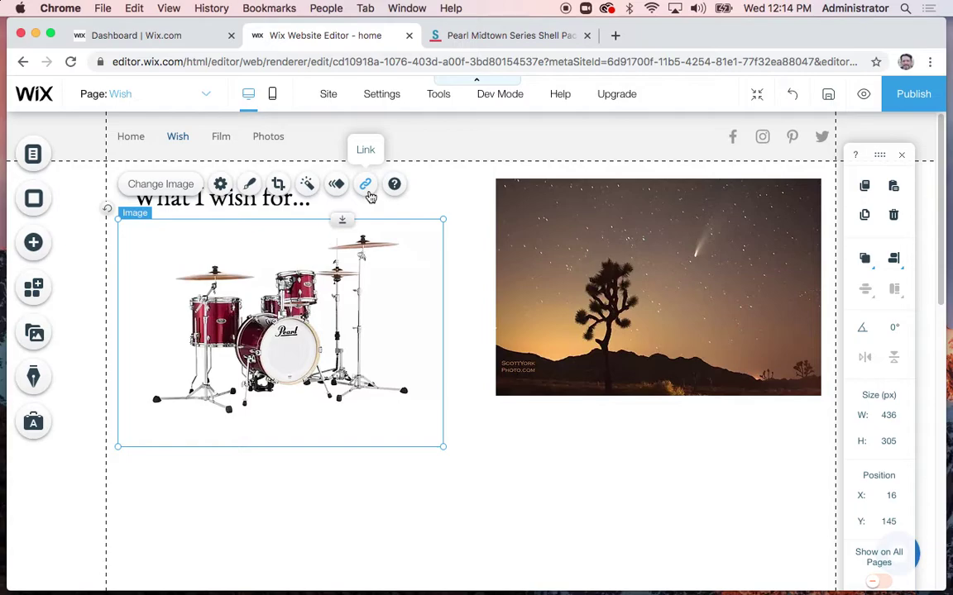
left_click(366, 185)
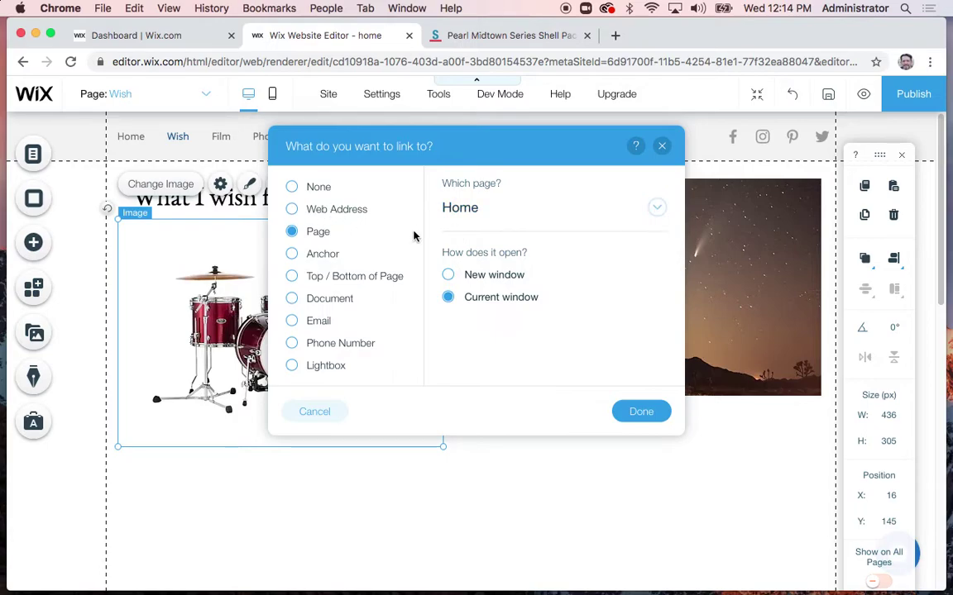
left_click(294, 210)
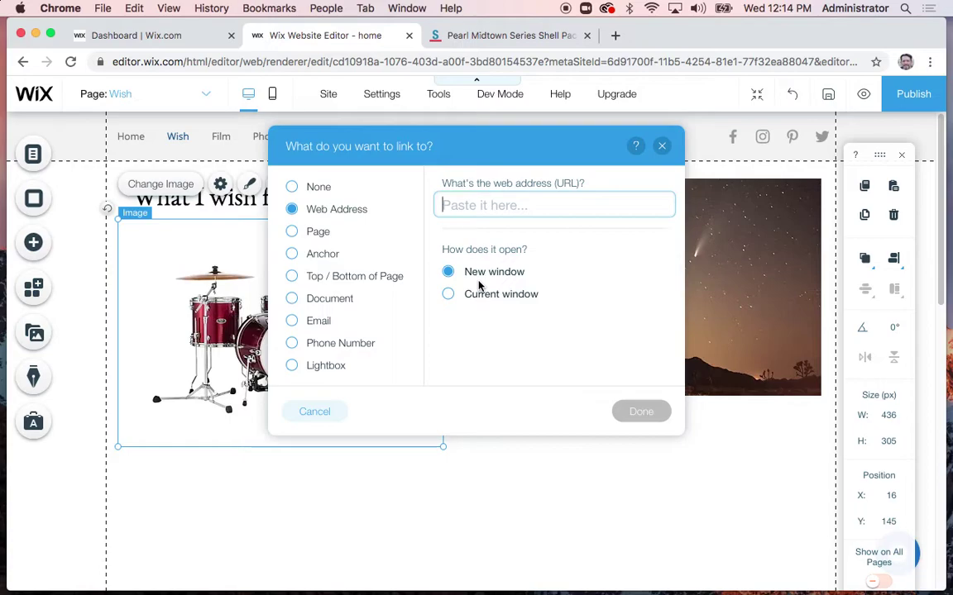
Copy the address of the Sweetwater Pearl Midtown product page and set it as the drum set image's link, opening in a new window
left_click(509, 38)
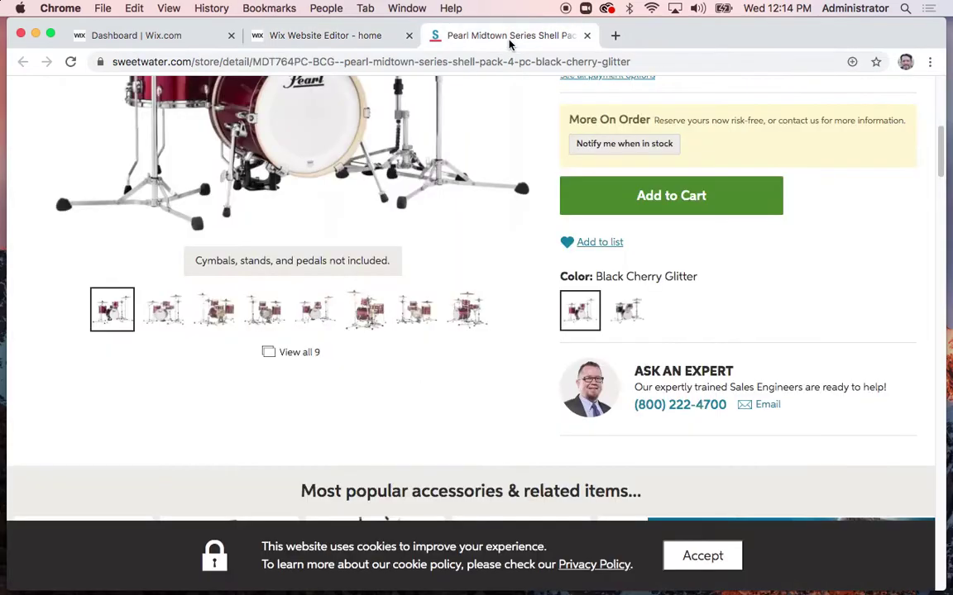
left_click(566, 63)
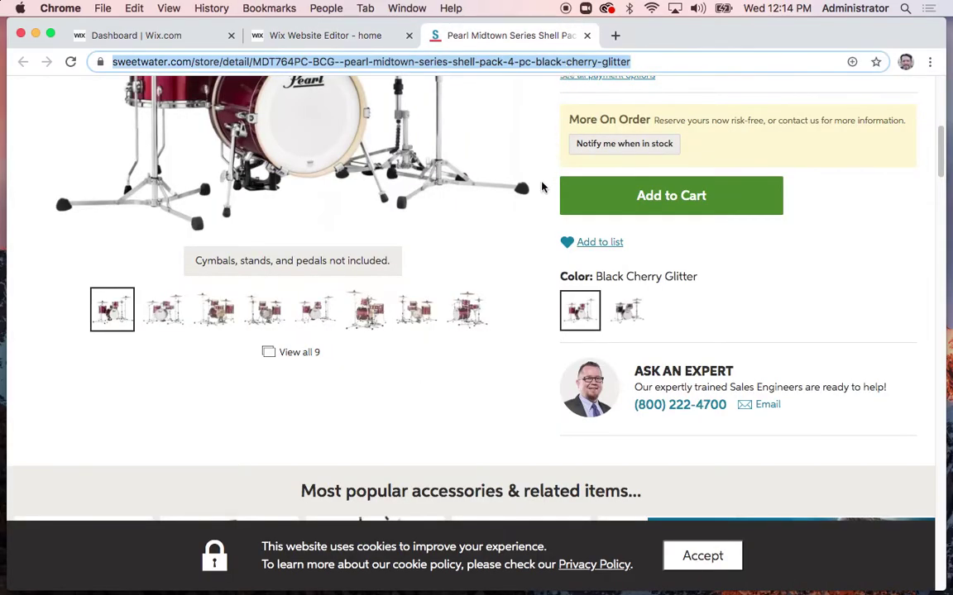
scroll(542, 188, "up", 5)
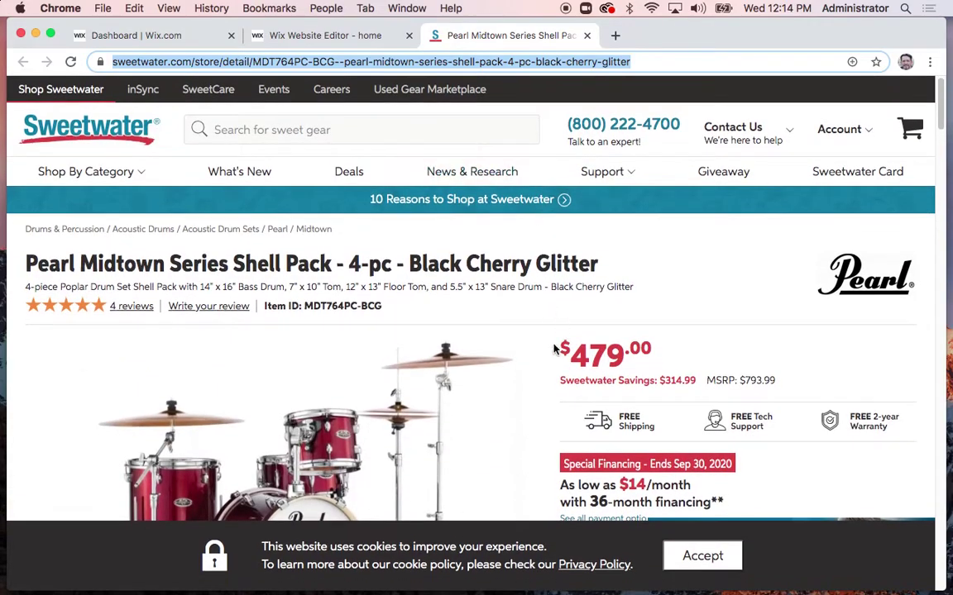
scroll(512, 394, "down", 3)
scroll(512, 394, "up", 3)
left_click(333, 44)
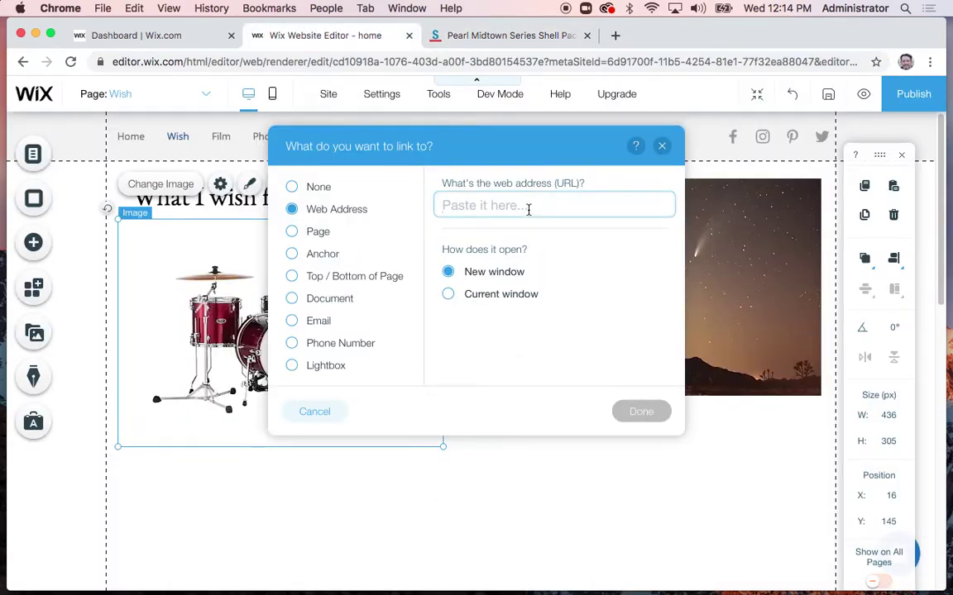
key("super+v")
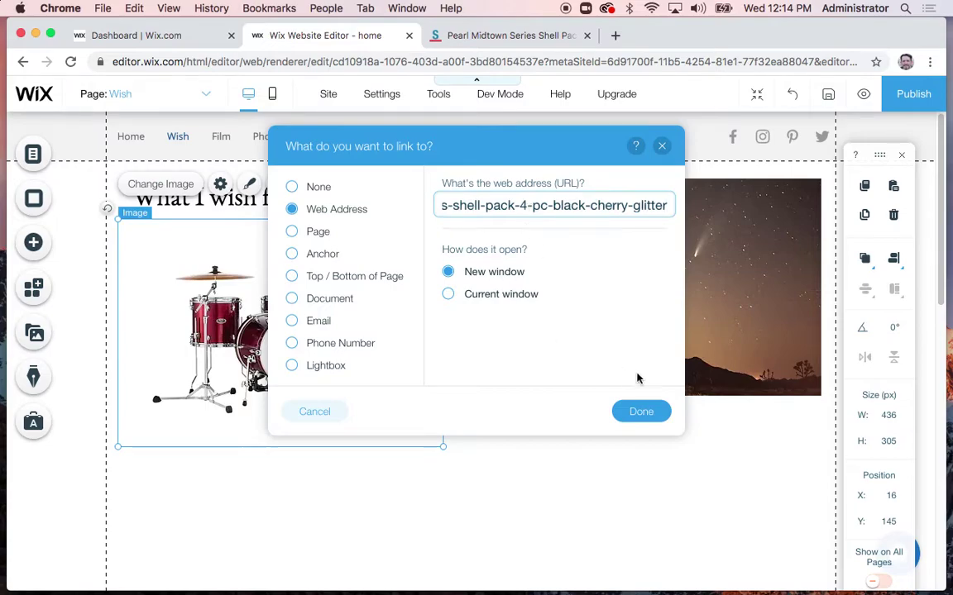
left_click(644, 412)
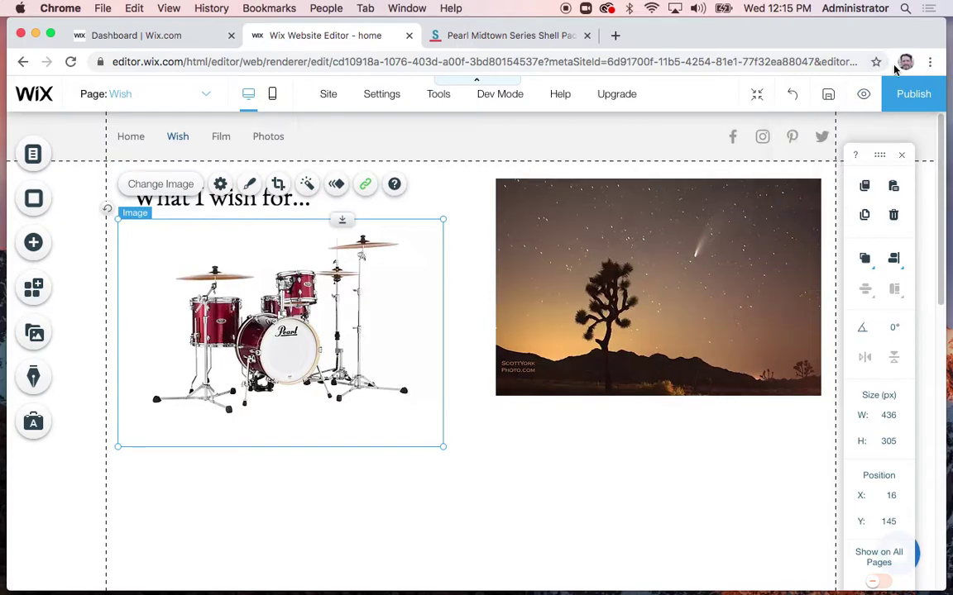
Publish the site again, close the old Sweetwater page, and open the live Wish page
left_click(909, 96)
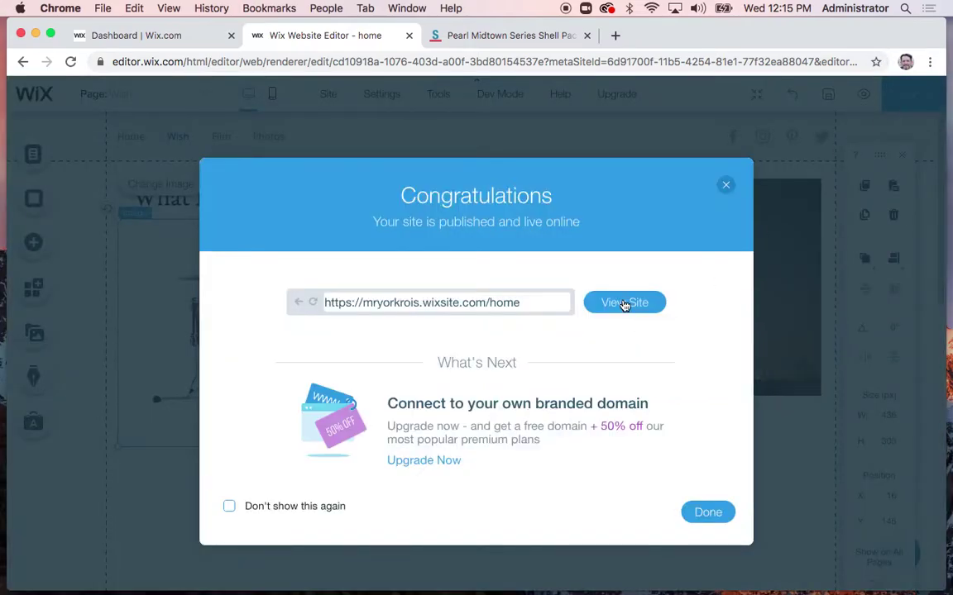
left_click(624, 302)
left_click(763, 39)
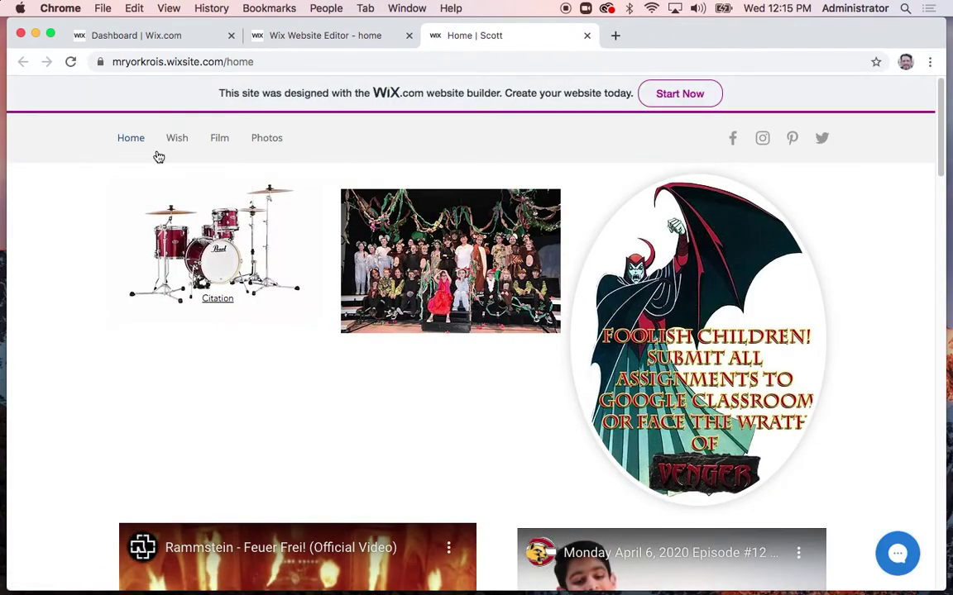
left_click(184, 147)
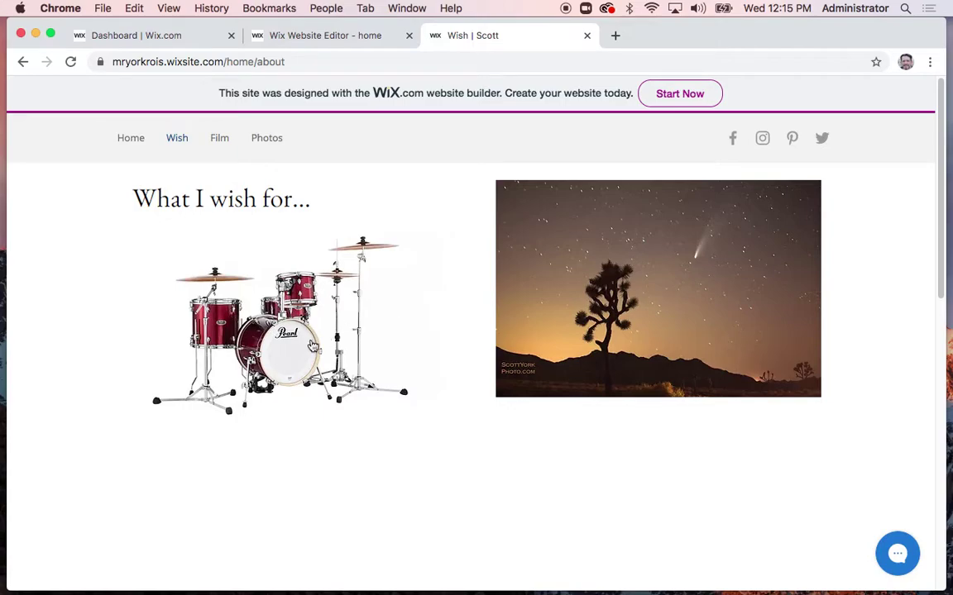
Test the drum set image's link on the live Wish page, try adding the product to the cart, and close the Sweetwater page
left_click(304, 350)
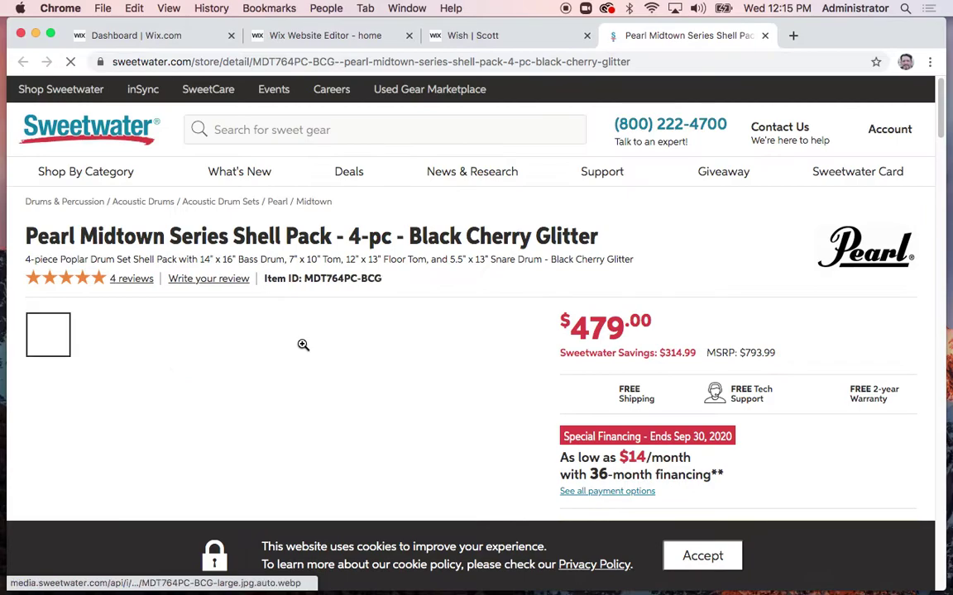
scroll(302, 345, "down", 5)
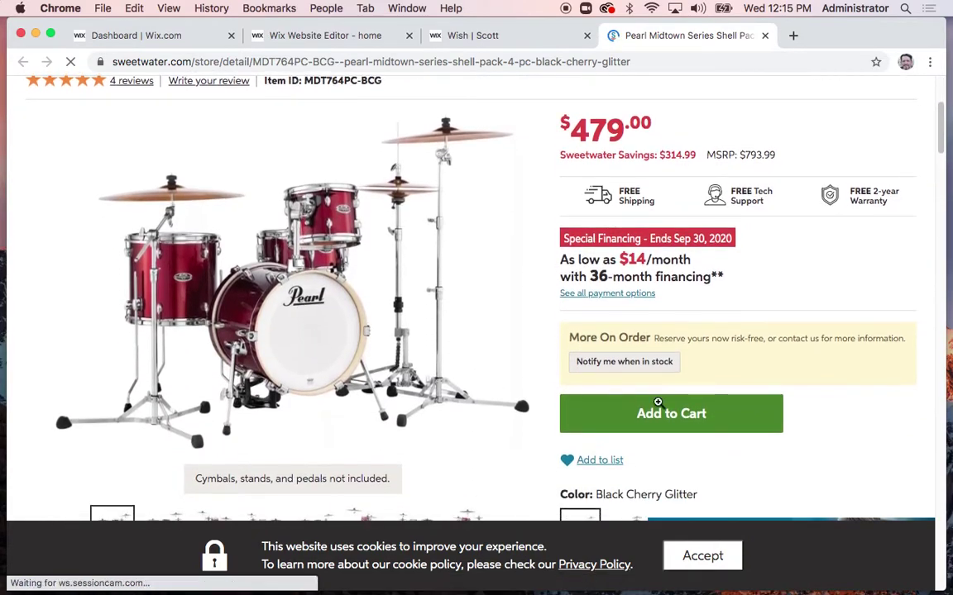
left_click(751, 415)
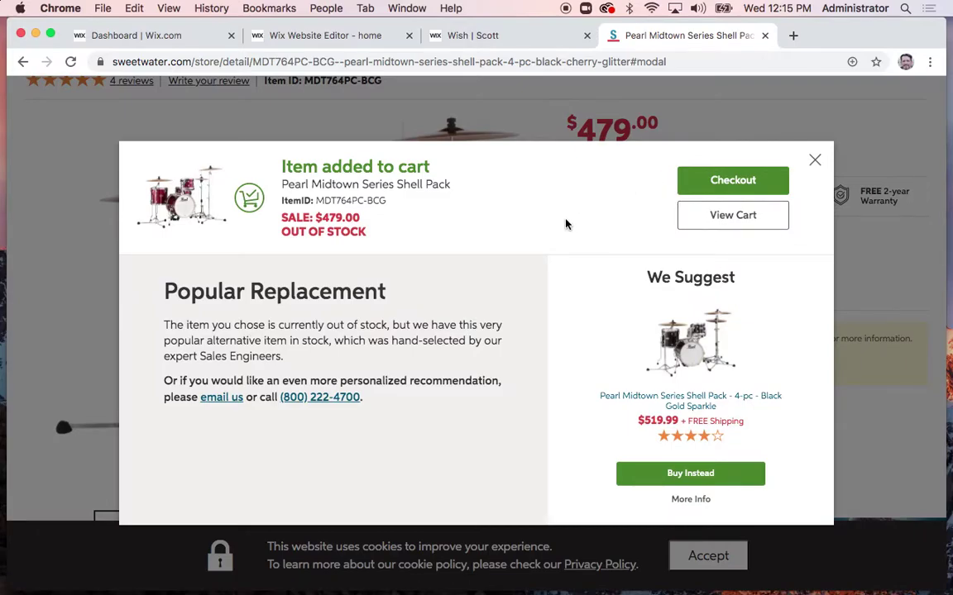
left_click(814, 160)
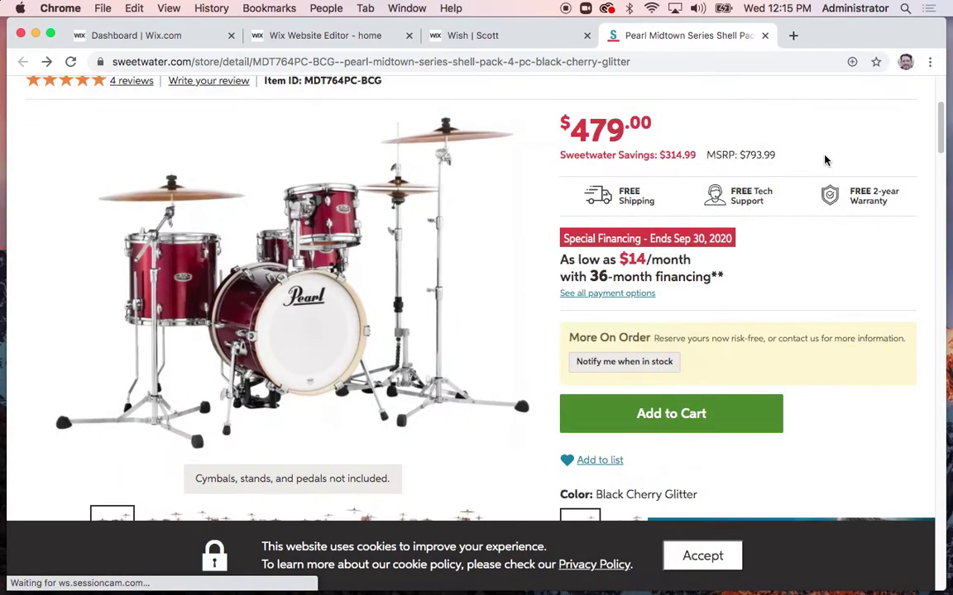
left_click(765, 37)
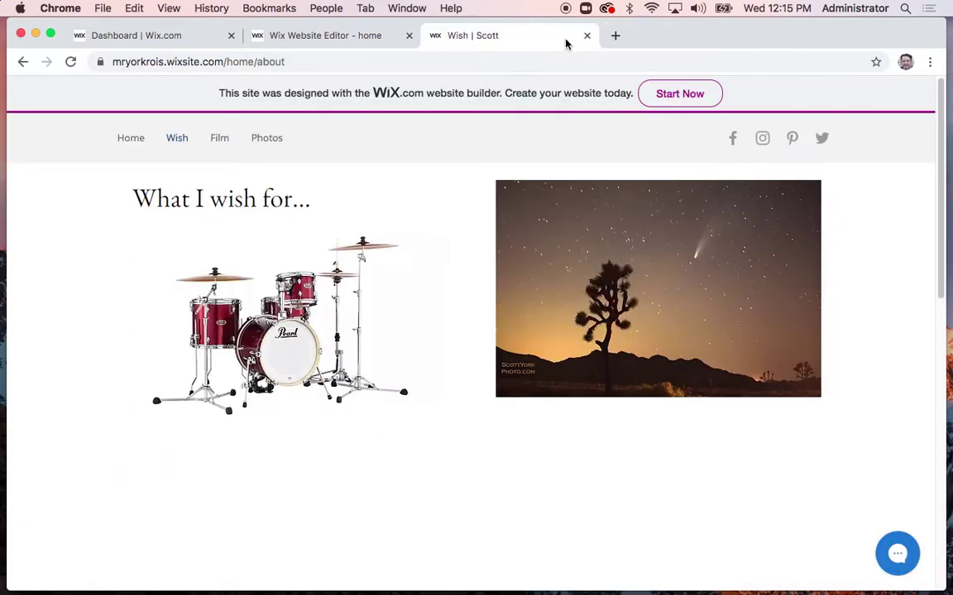
Close the live Wish page, dismiss the publish confirmation in the editor, and deselect the drum set image
left_click(587, 35)
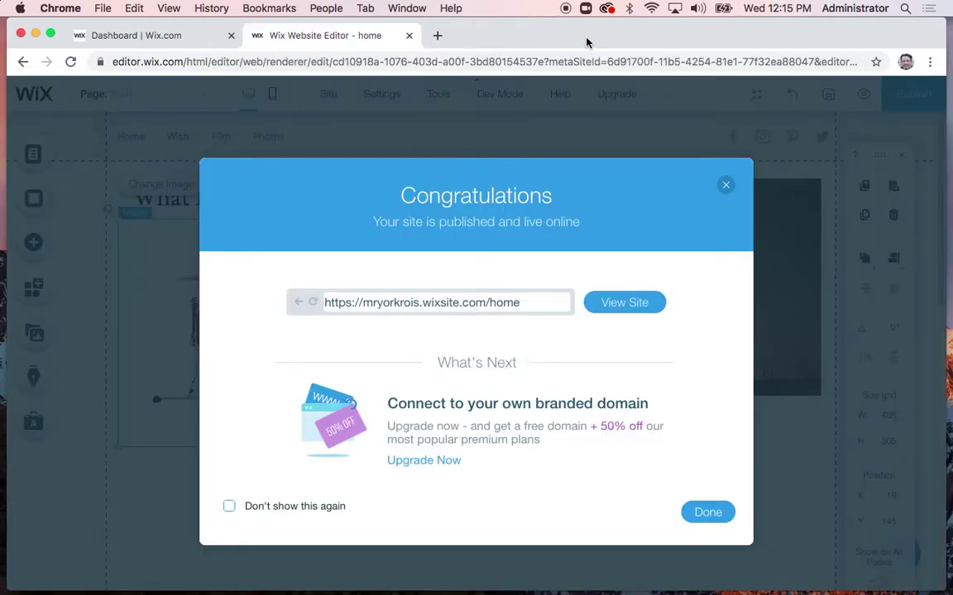
left_click(725, 185)
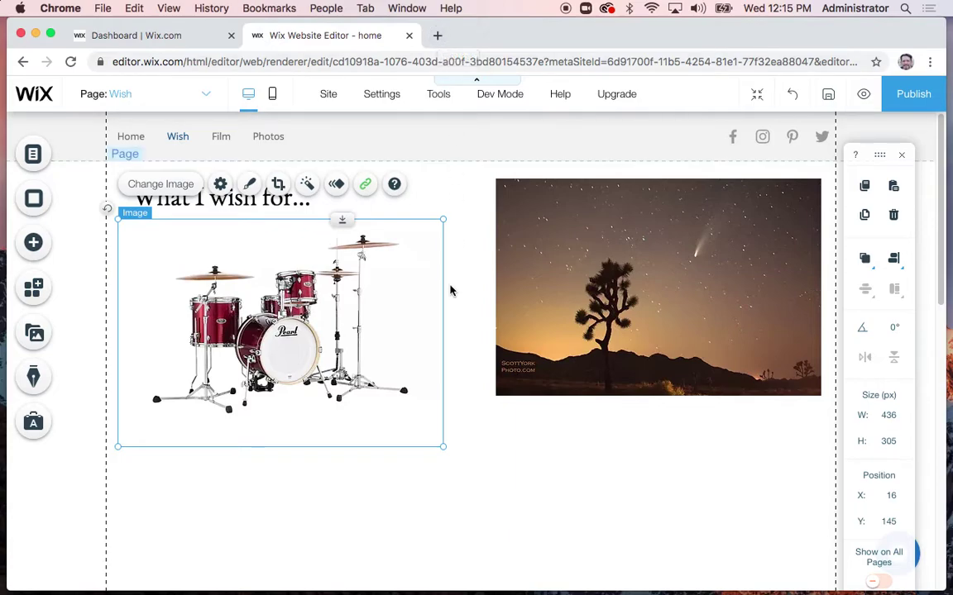
left_click(461, 477)
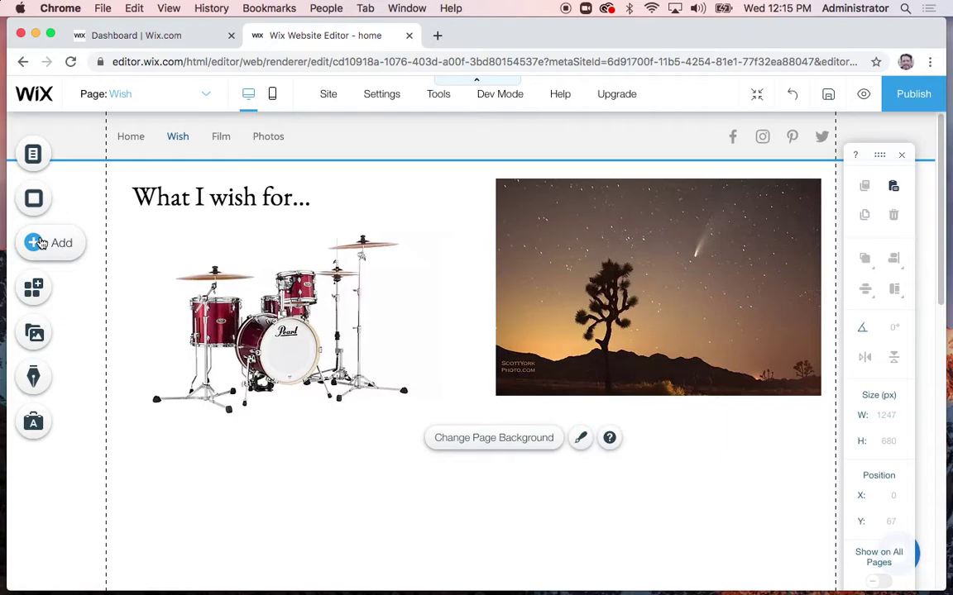
Move the "What I wish for..." heading above the drum set image slightly, to about X 46, Y 98
left_click(234, 201)
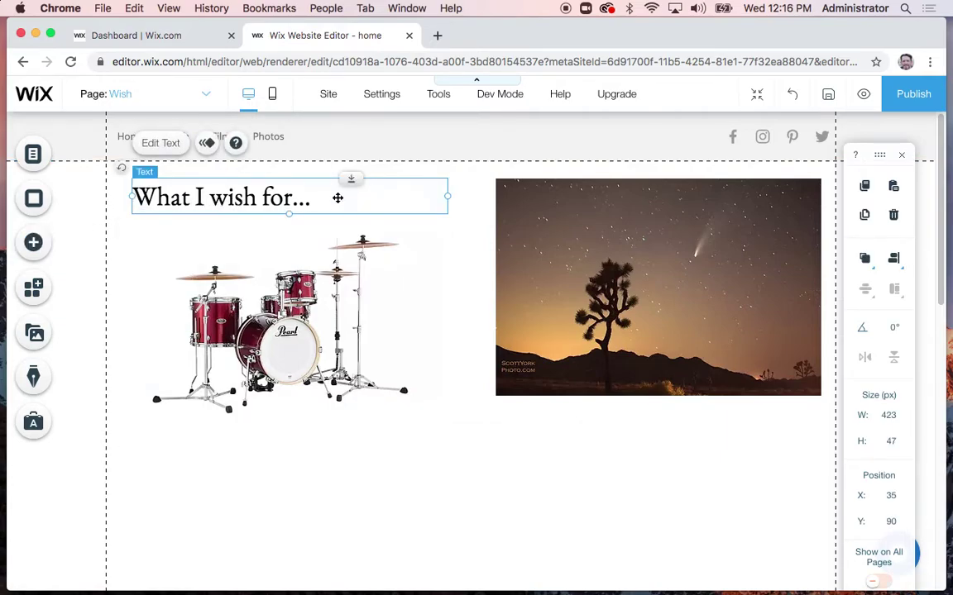
double_click(337, 197)
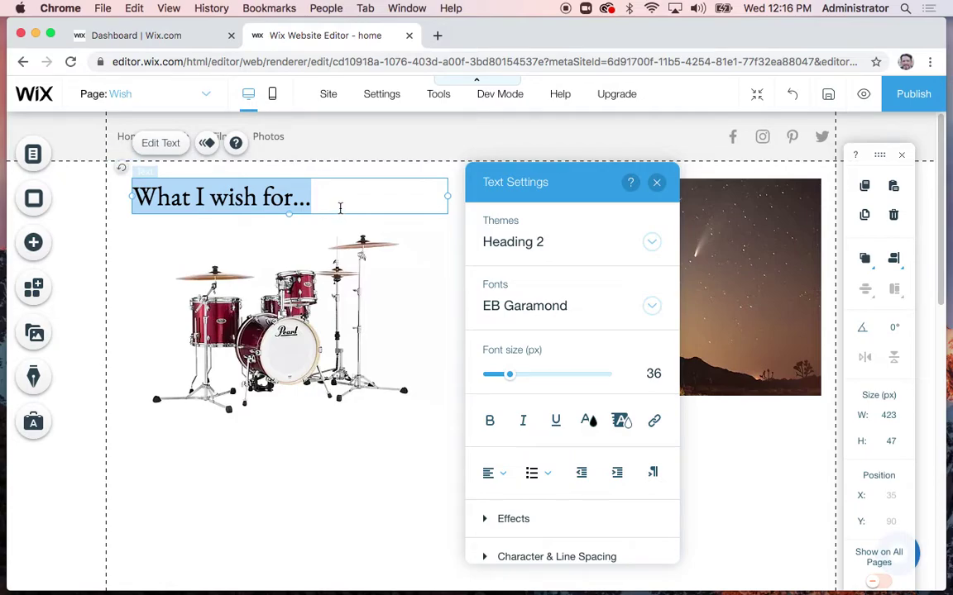
left_click(405, 293)
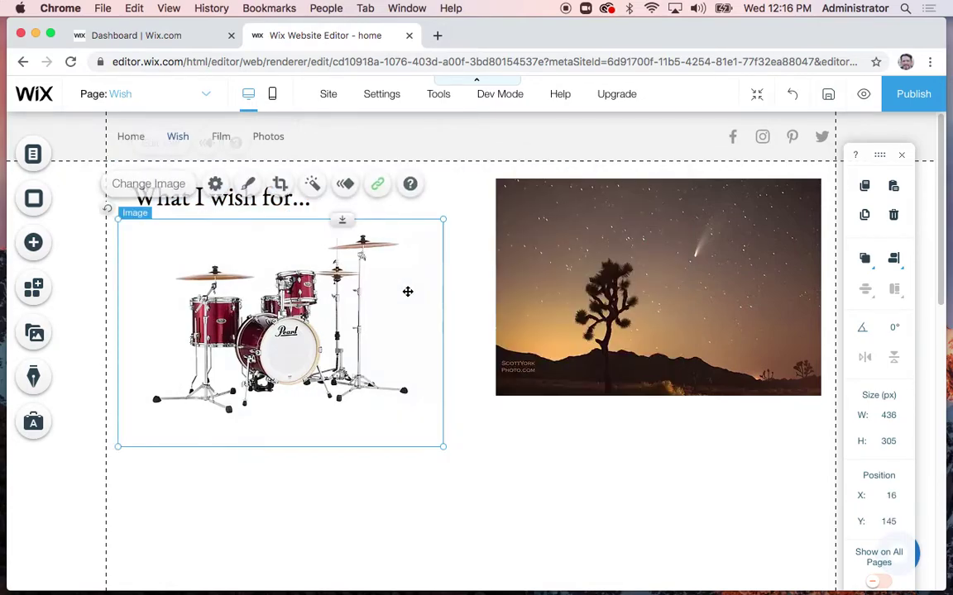
left_click(450, 207)
left_click(286, 201)
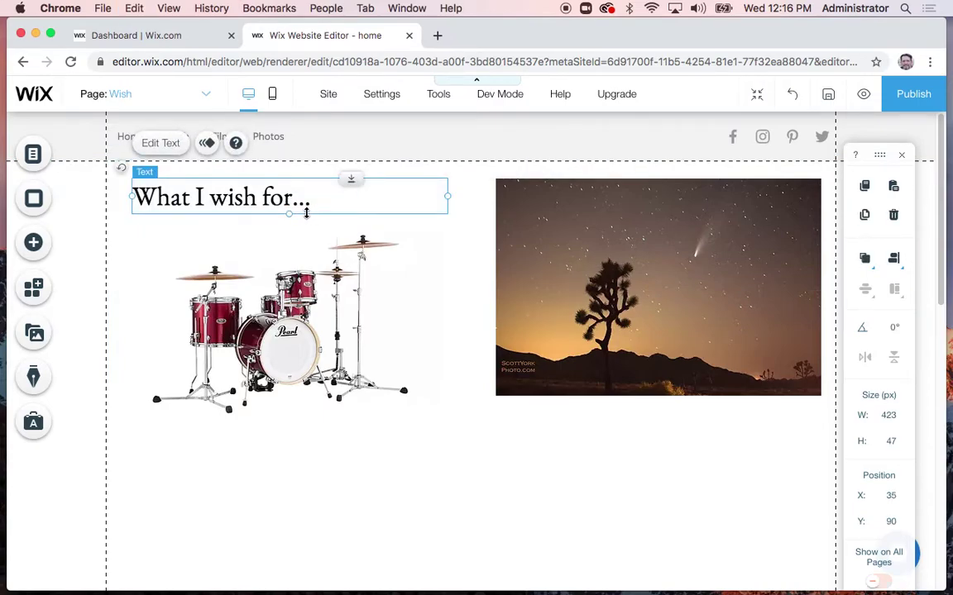
mouse_move(293, 206)
left_mouse_down()
mouse_move(297, 304)
mouse_move(305, 213)
left_mouse_up()
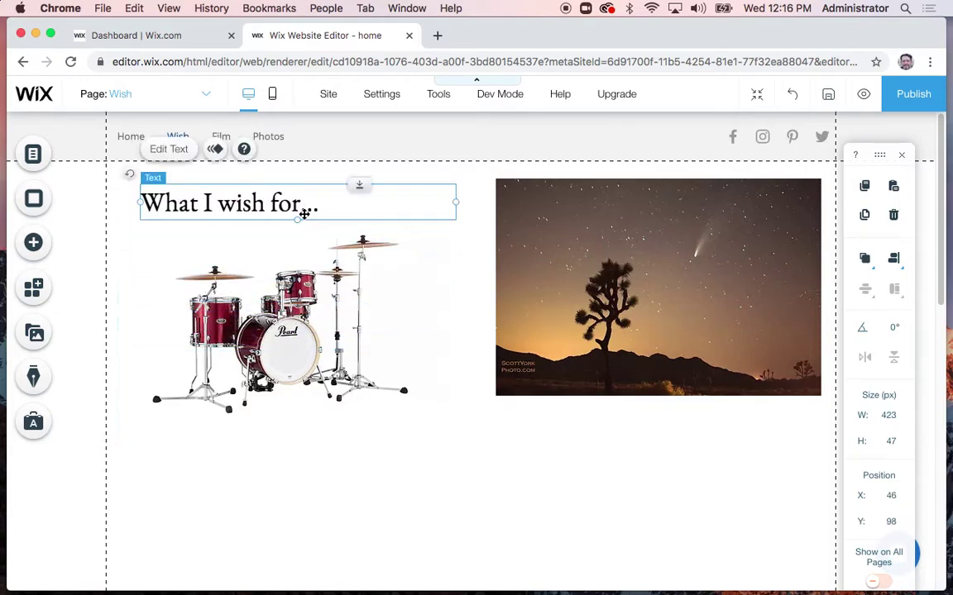
Duplicate the "What I wish for..." heading and place the copy below the drum set image at about X 46, Y 450
left_click(413, 187)
left_click(382, 200)
key("super+d")
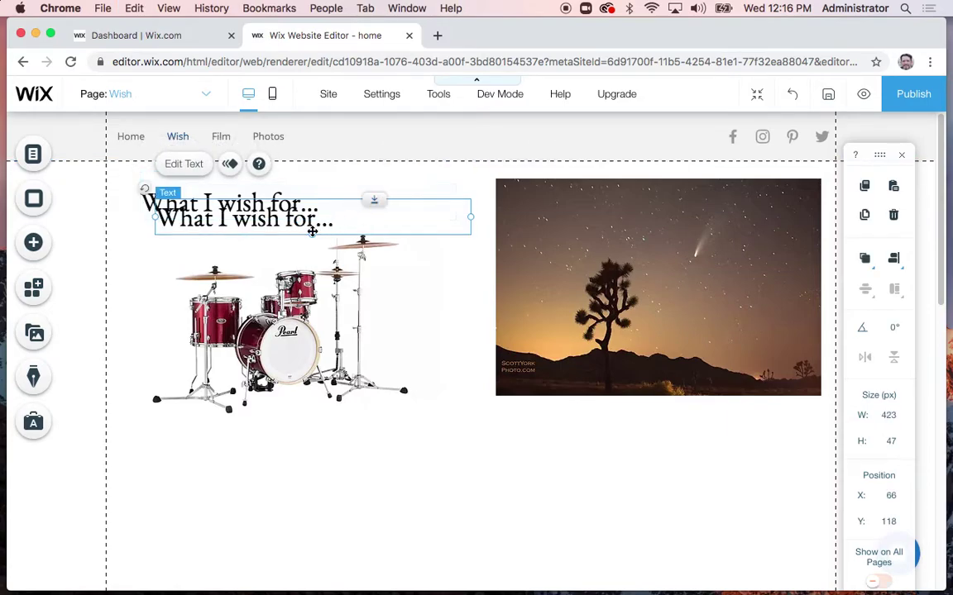
left_click_drag(302, 232, 294, 474)
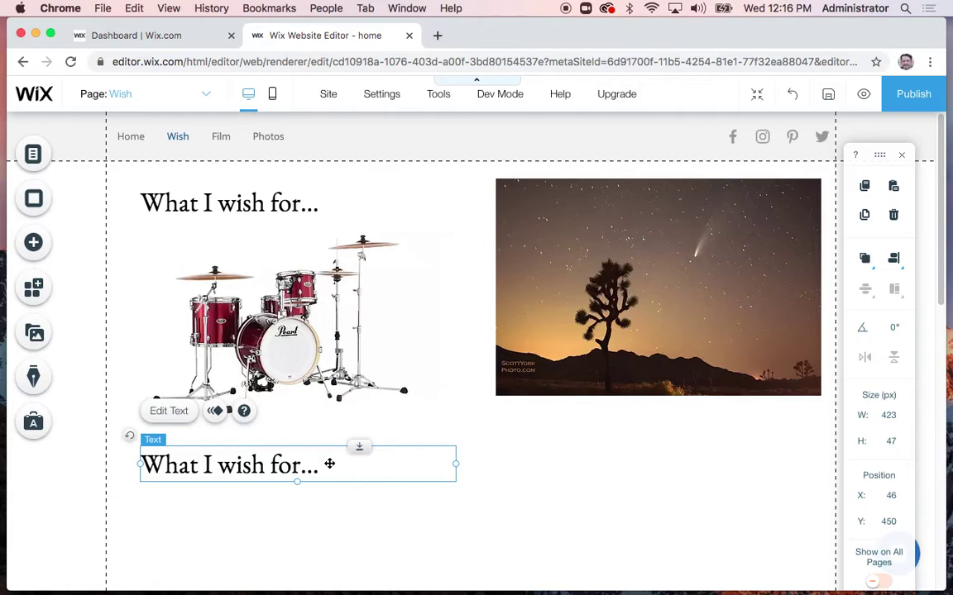
Replace the text of the heading copy below the drum set with "Pearl Midtown Drum Set - $479.00" and close the text settings
double_click(329, 463)
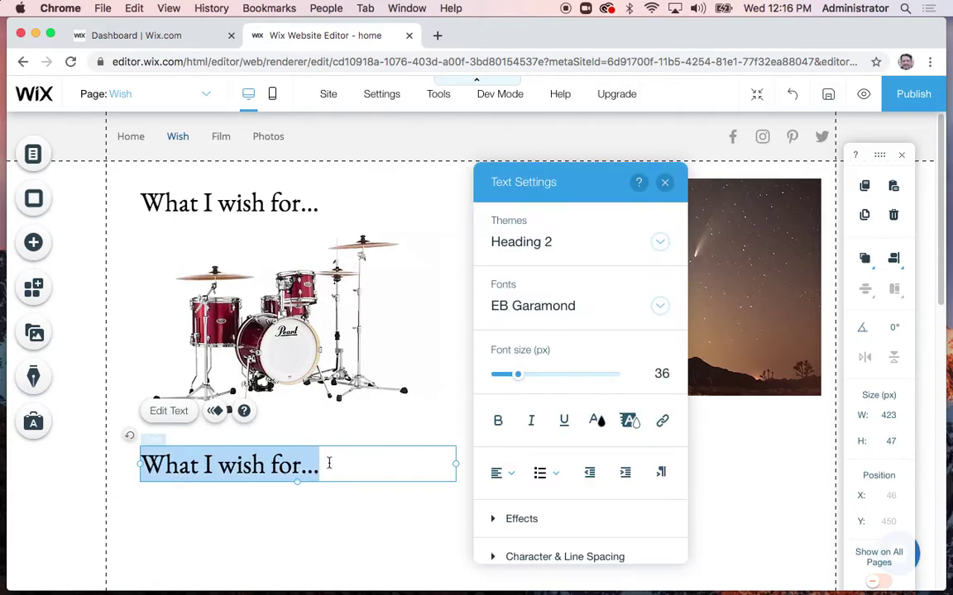
type("Pearl ")
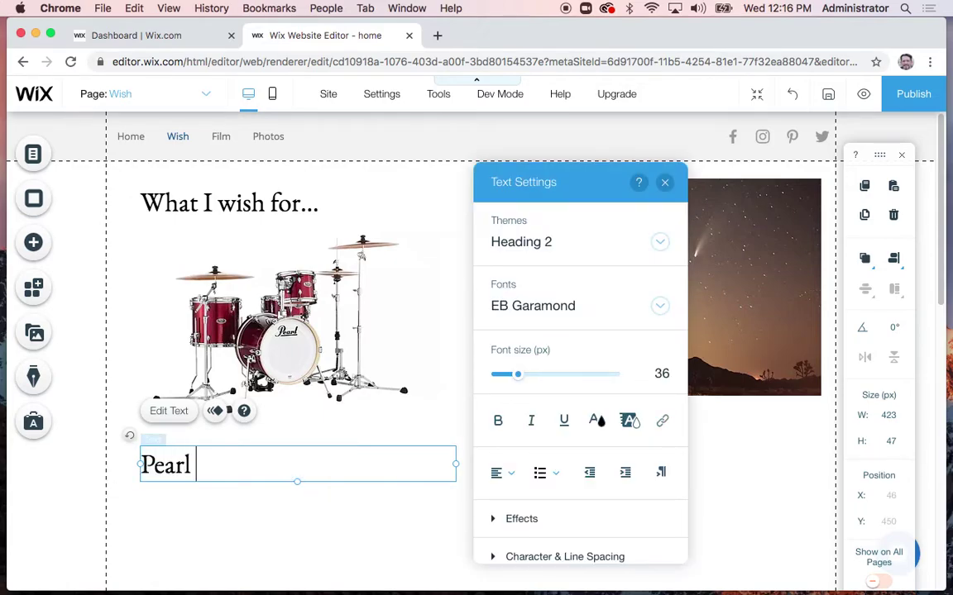
type("Midtown")
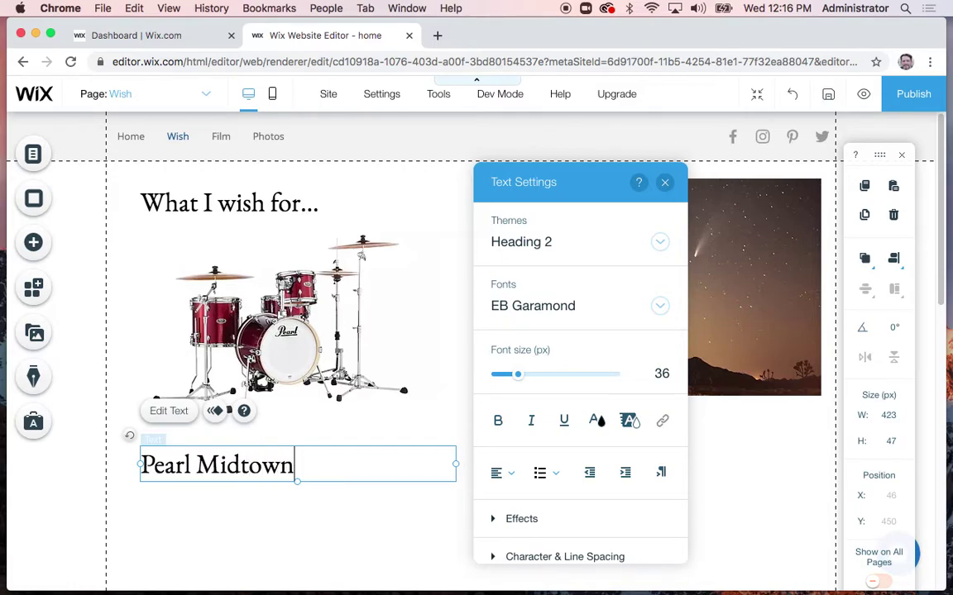
type(" drum")
key("BackSpace")
key("BackSpace")
key("BackSpace")
key("BackSpace")
type("Drum Set")
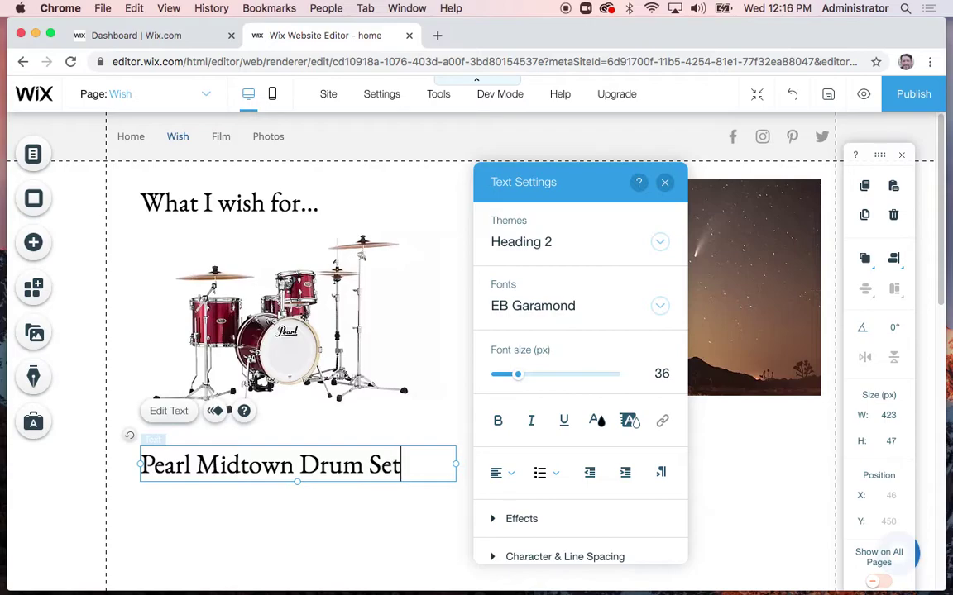
type(" - $479")
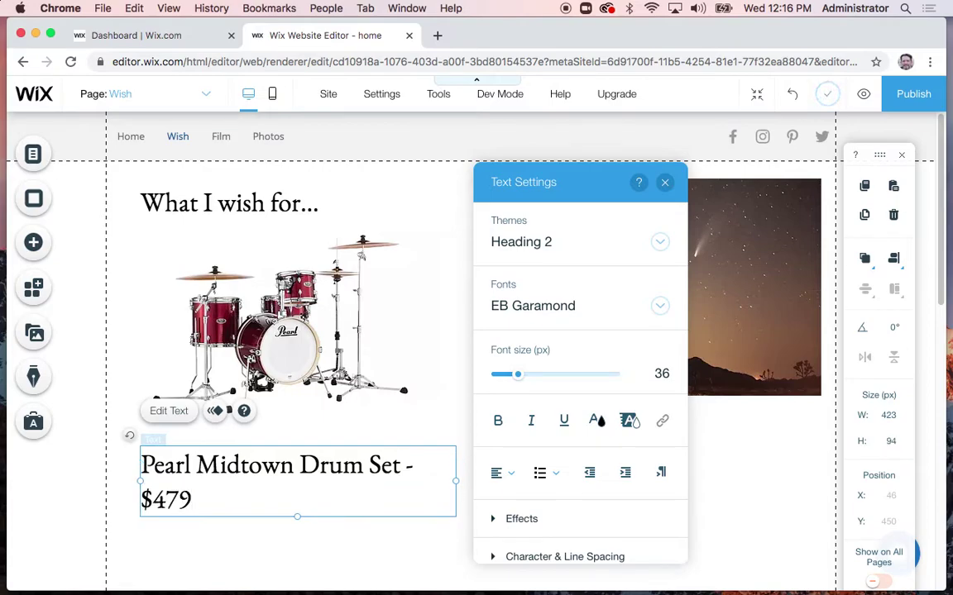
type(".00")
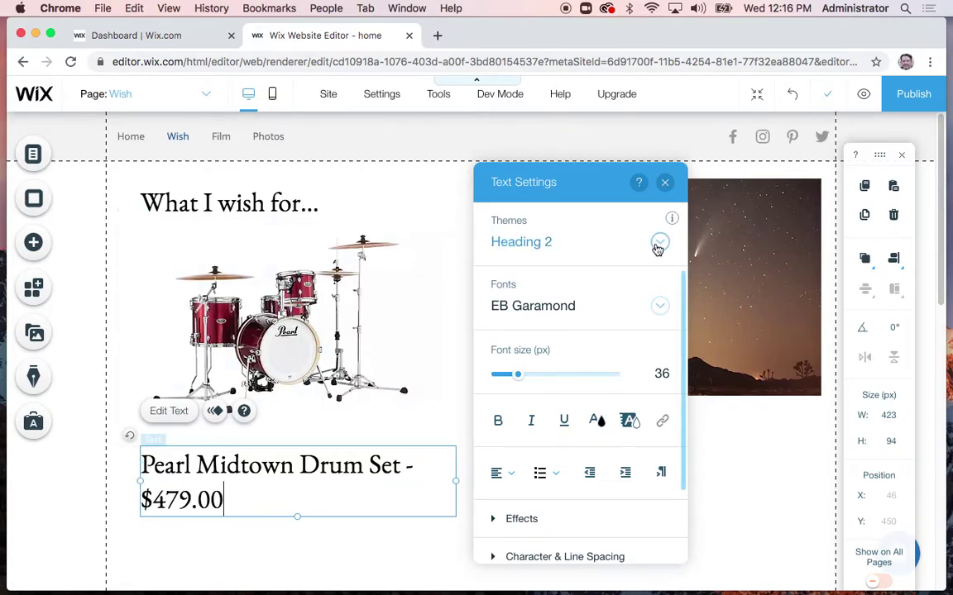
left_click(666, 185)
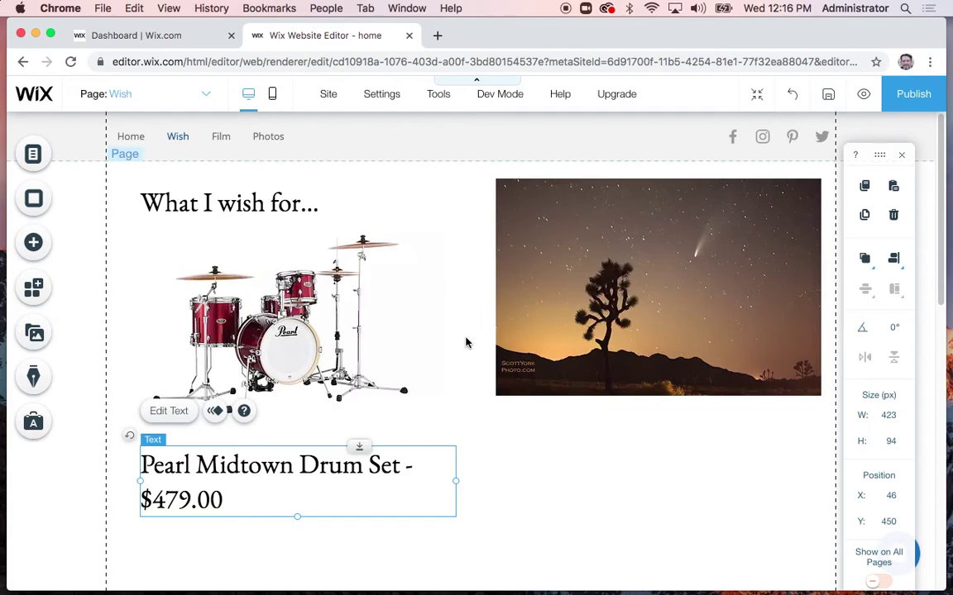
scroll(462, 379, "down", 2)
scroll(461, 378, "up", 2)
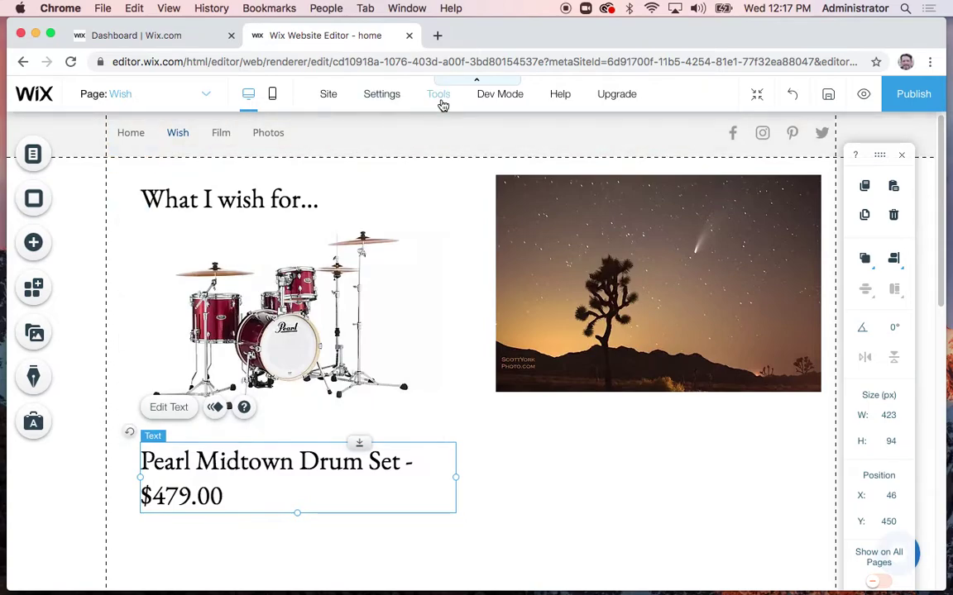
Open the teacher's "Keep Calm & Click Undo" website in a new tab and go to its Wish List page
left_click(438, 36)
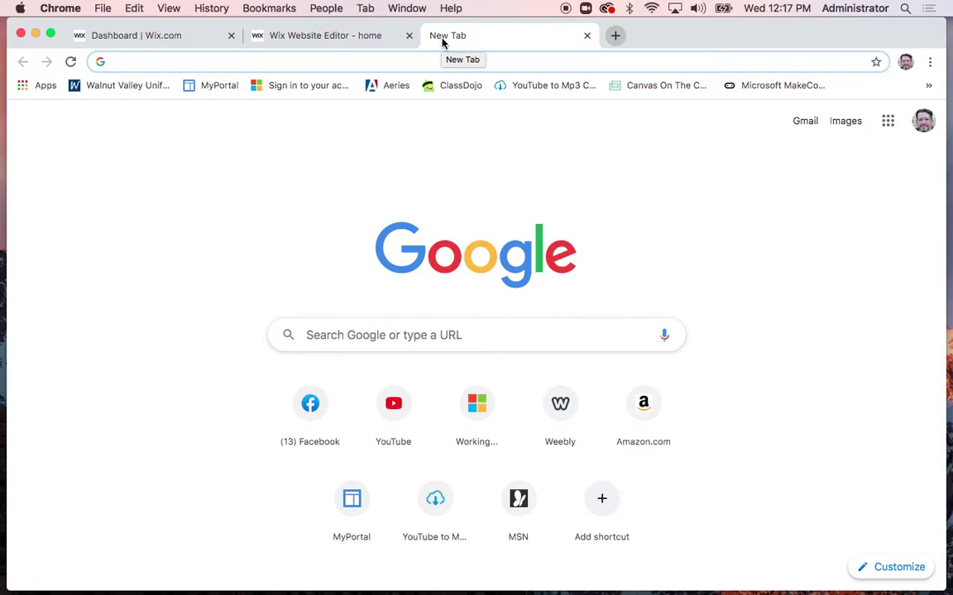
type("www.")
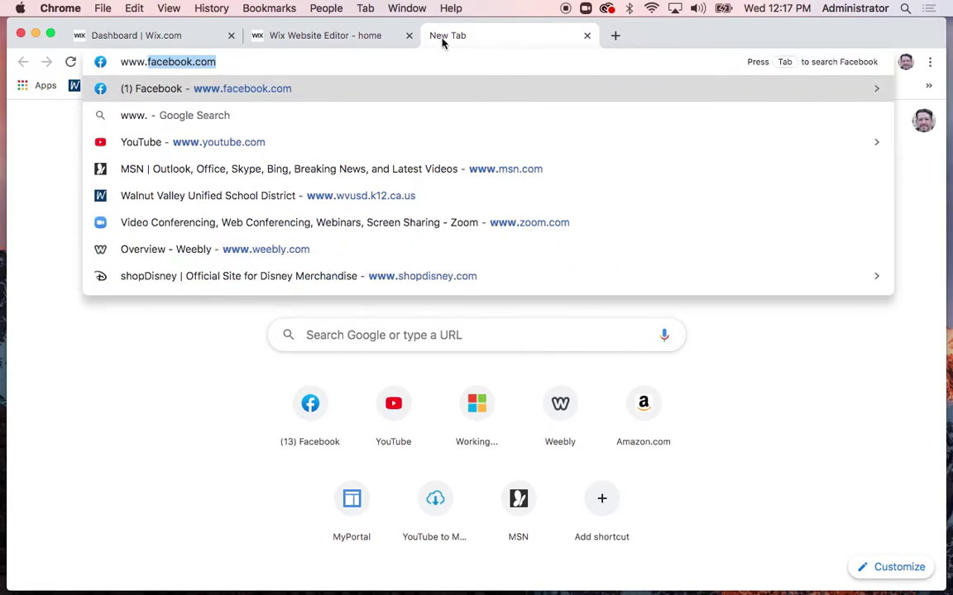
type("mryork.org")
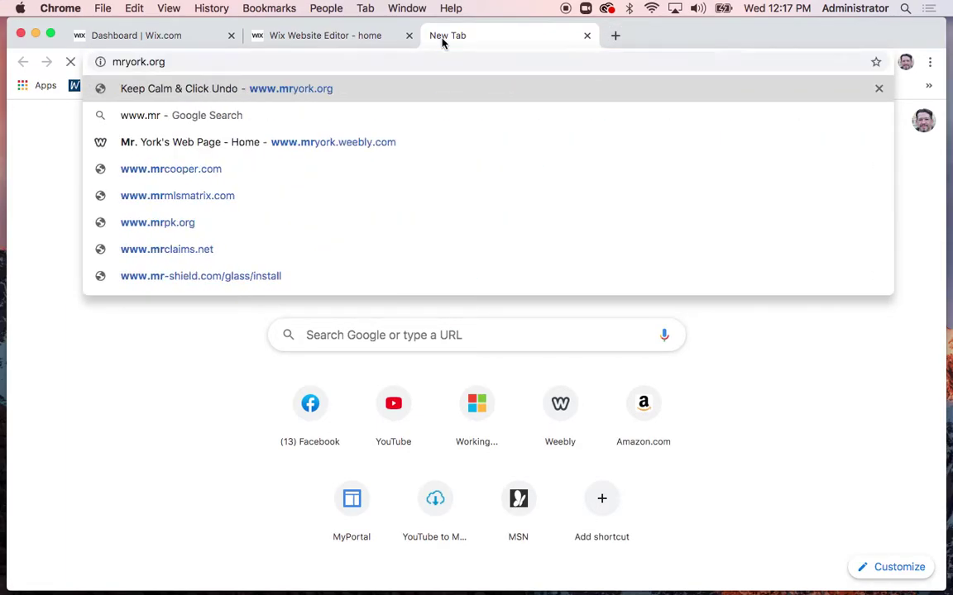
key("Return")
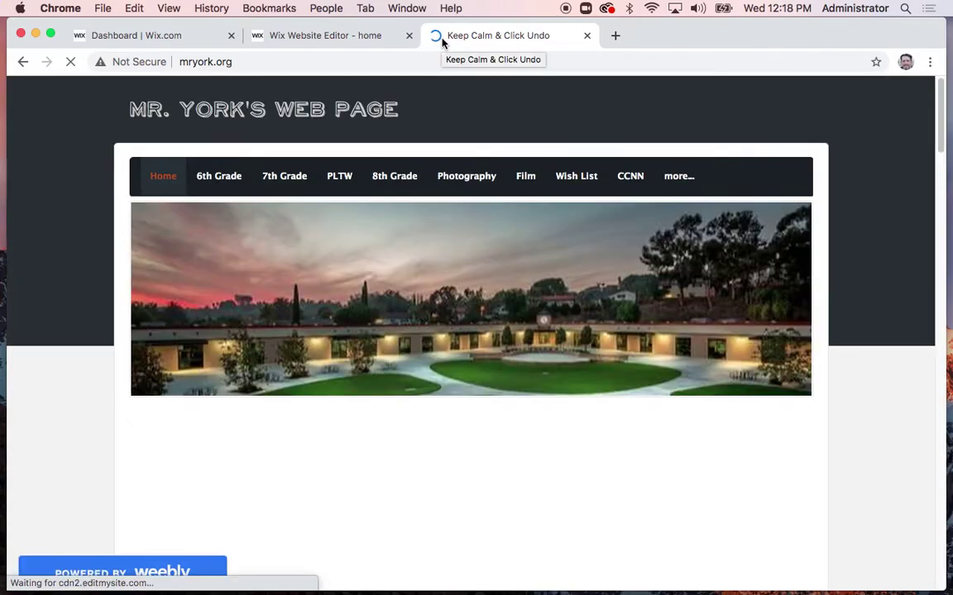
left_click(585, 180)
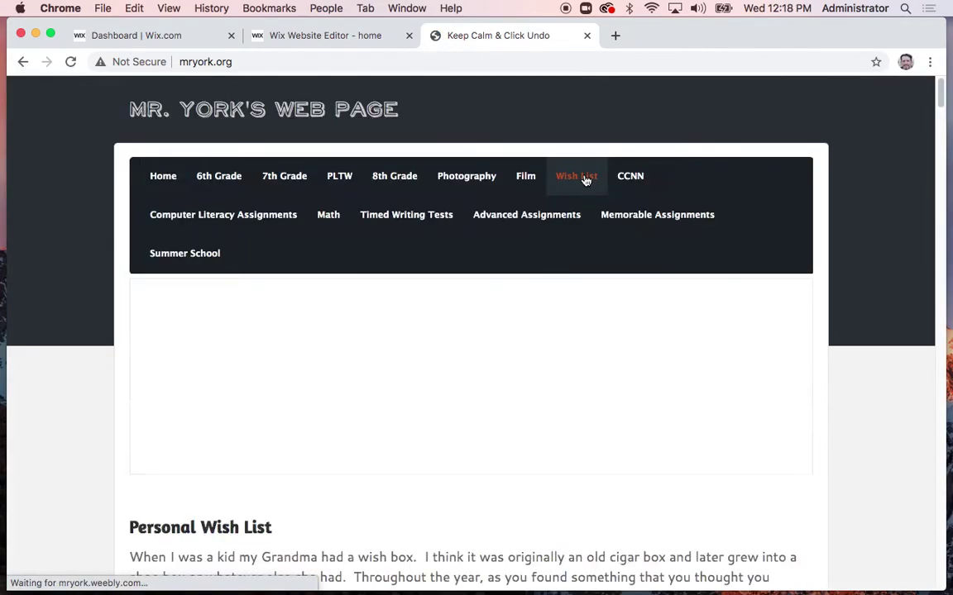
Examine the example wish list's sections, from the updated item links and photography equipment through the drum equipment to the gift certificates and magazines
scroll(276, 353, "down", 10)
scroll(276, 353, "down", 3)
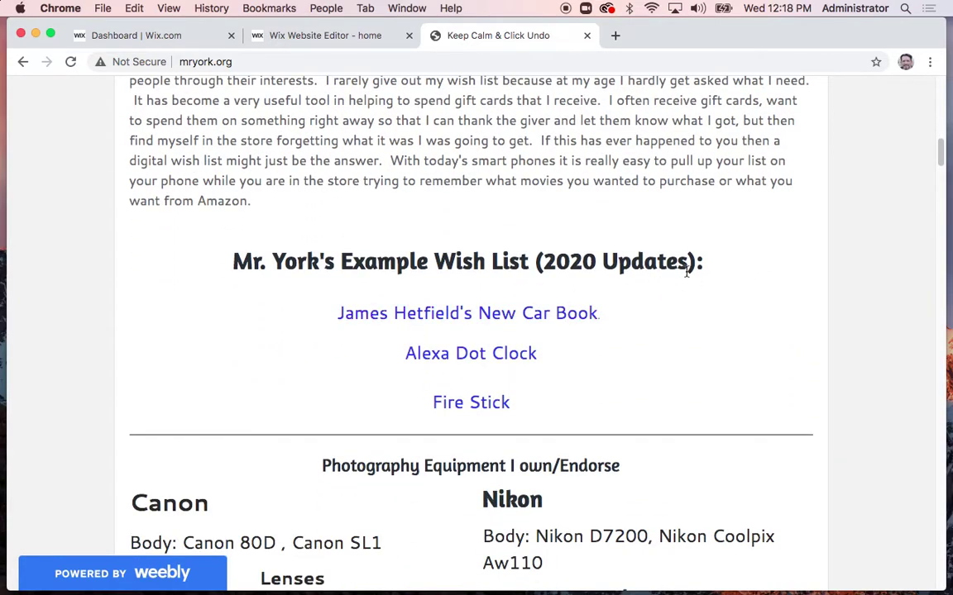
scroll(686, 272, "down", 3)
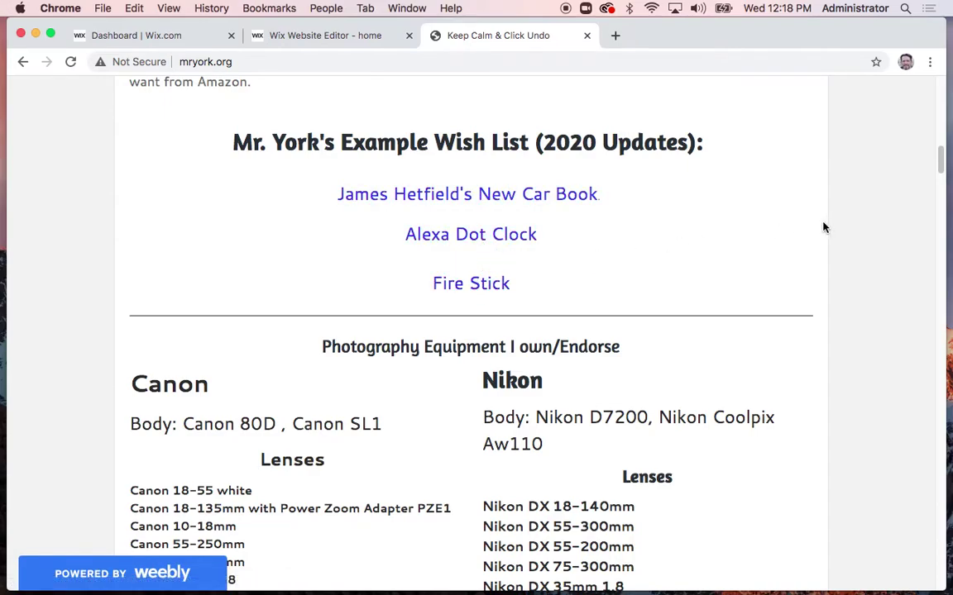
scroll(822, 227, "down", 3)
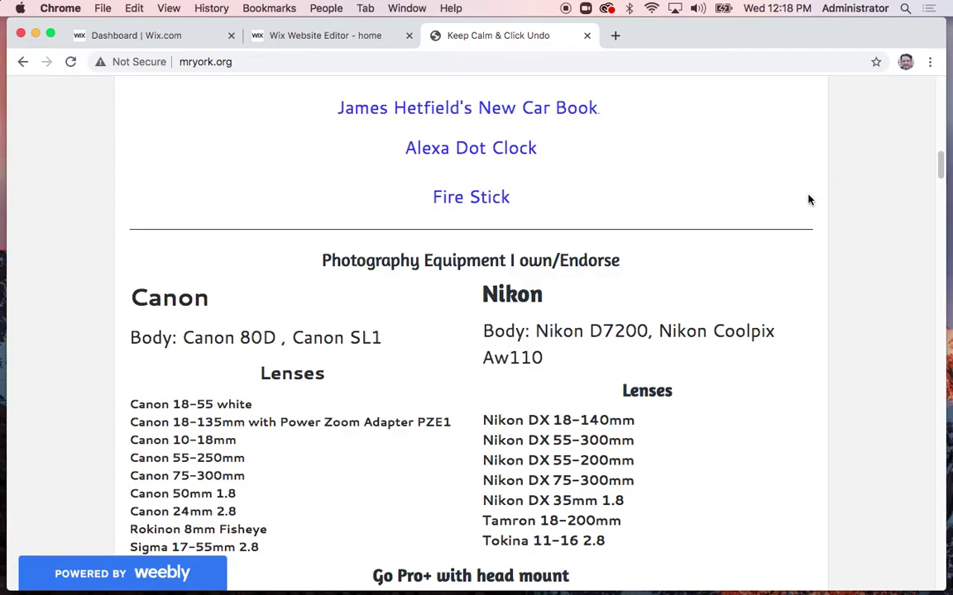
scroll(809, 198, "down", 9)
scroll(809, 199, "up", 3)
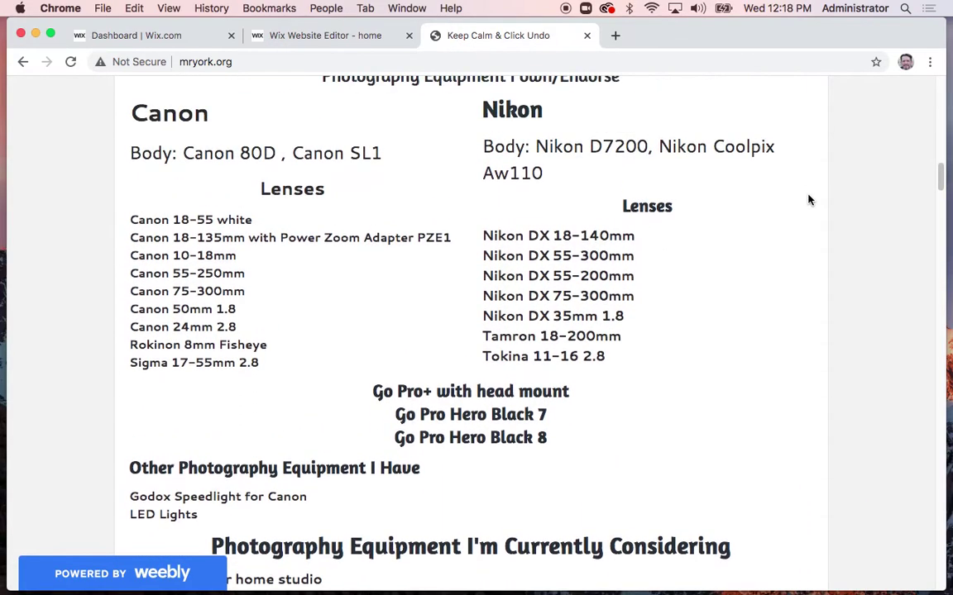
scroll(809, 199, "down", 7)
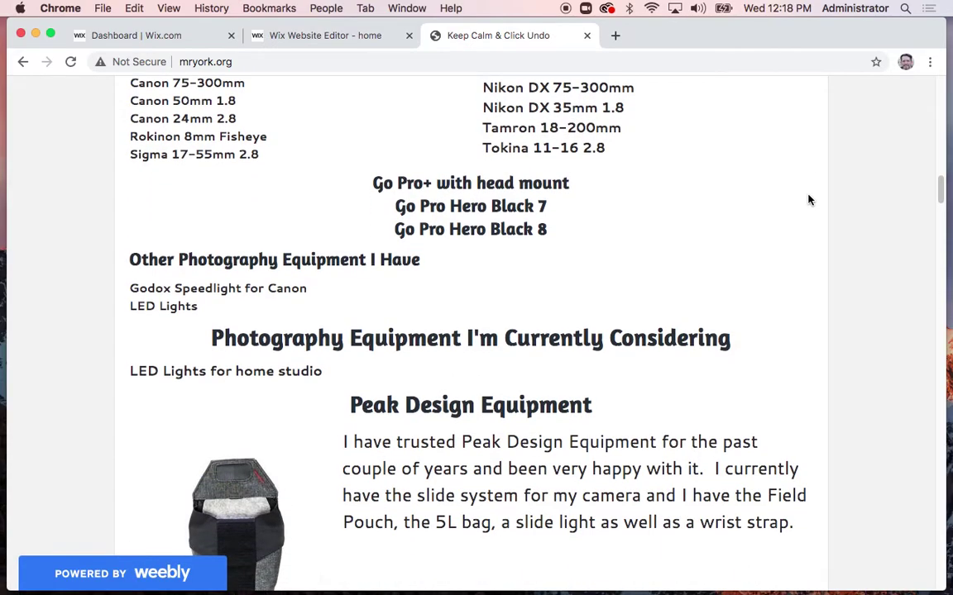
scroll(761, 210, "down", 7)
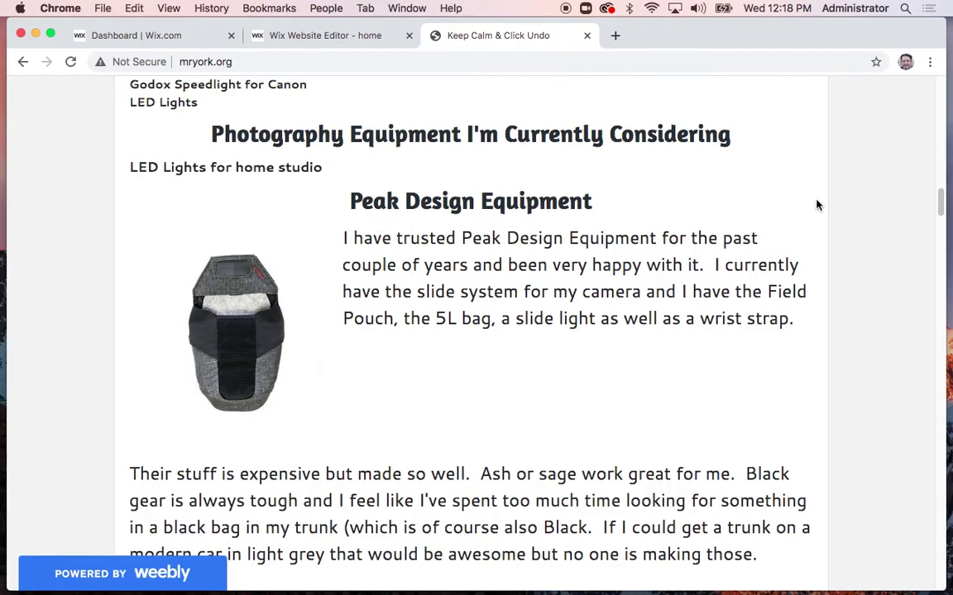
scroll(831, 213, "down", 5)
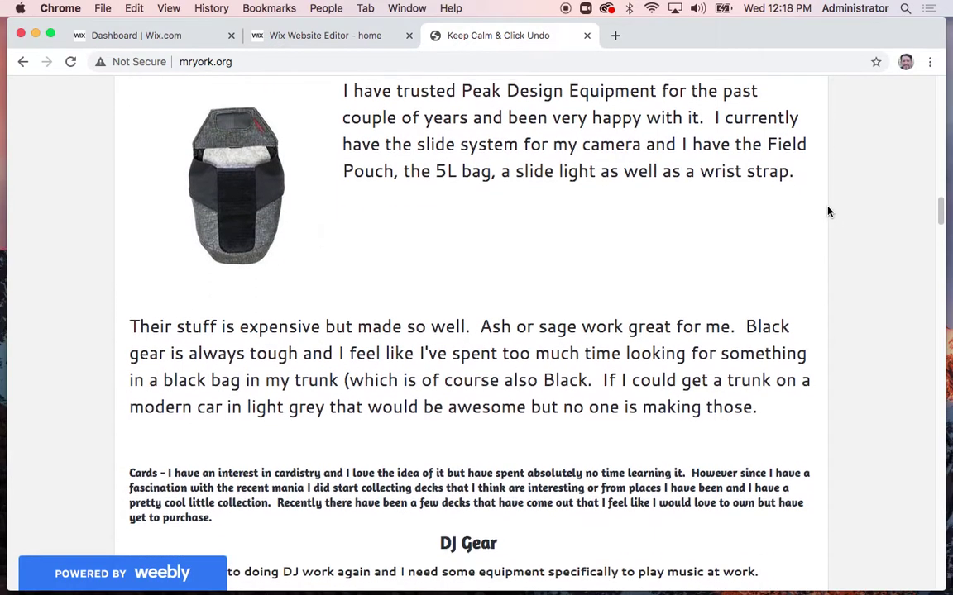
scroll(828, 212, "down", 4)
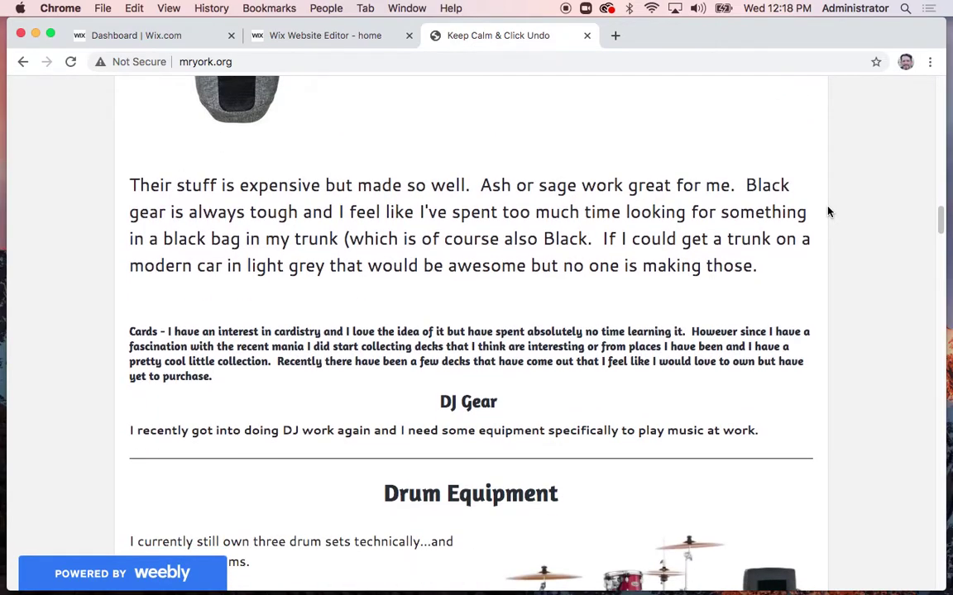
scroll(828, 212, "up", 5)
scroll(828, 213, "up", 3)
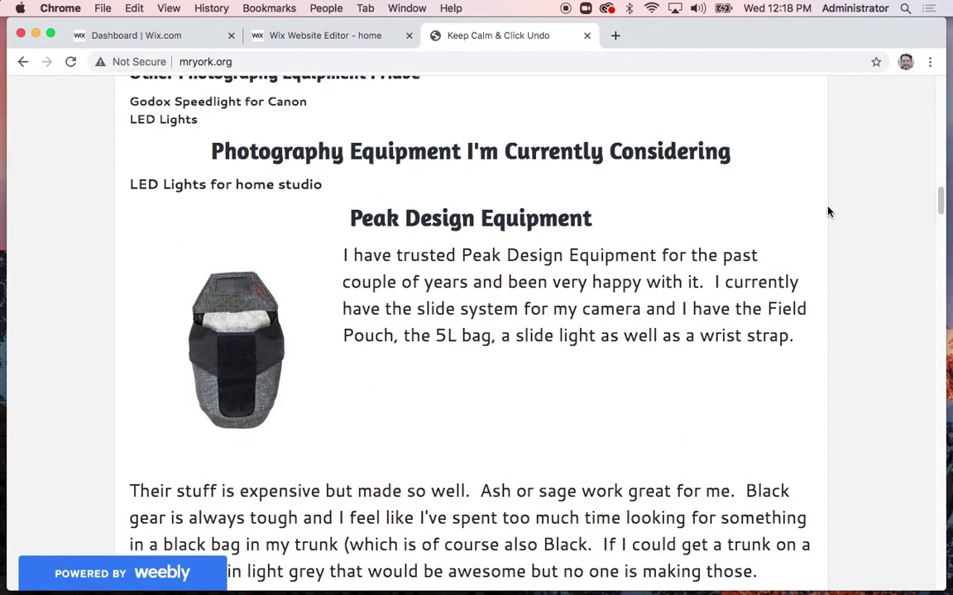
scroll(827, 213, "down", 1)
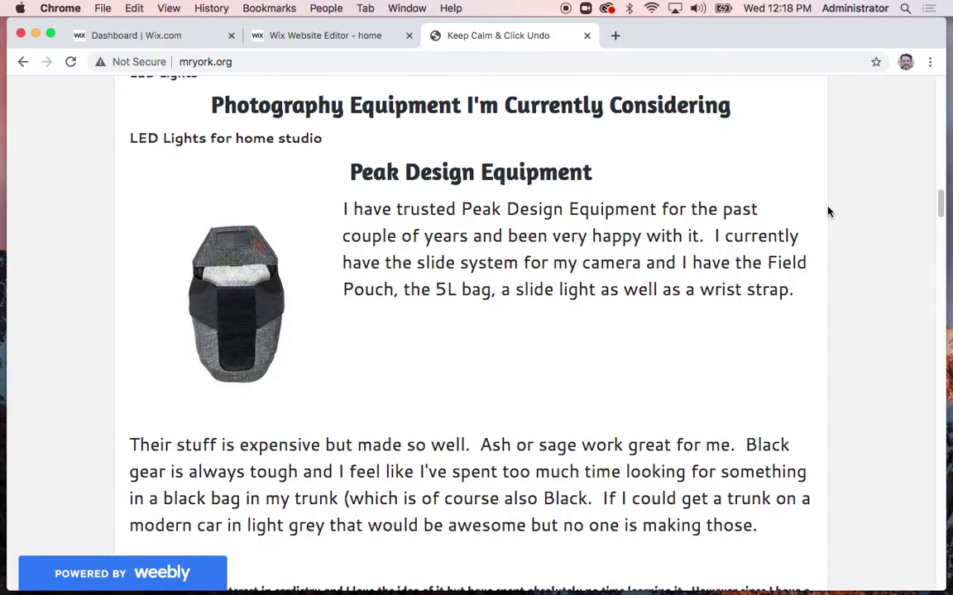
scroll(828, 212, "down", 2)
scroll(828, 211, "down", 10)
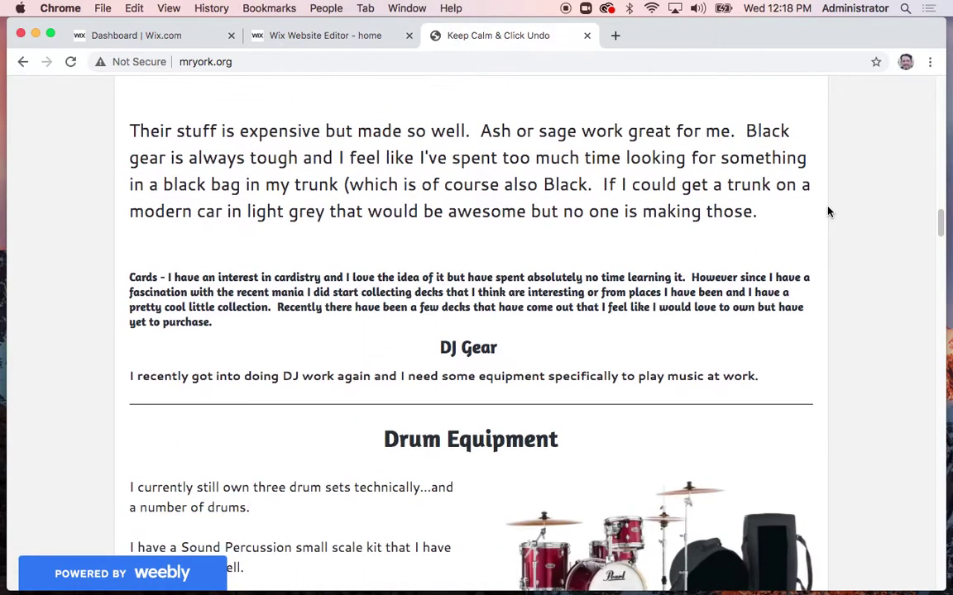
scroll(829, 212, "down", 1)
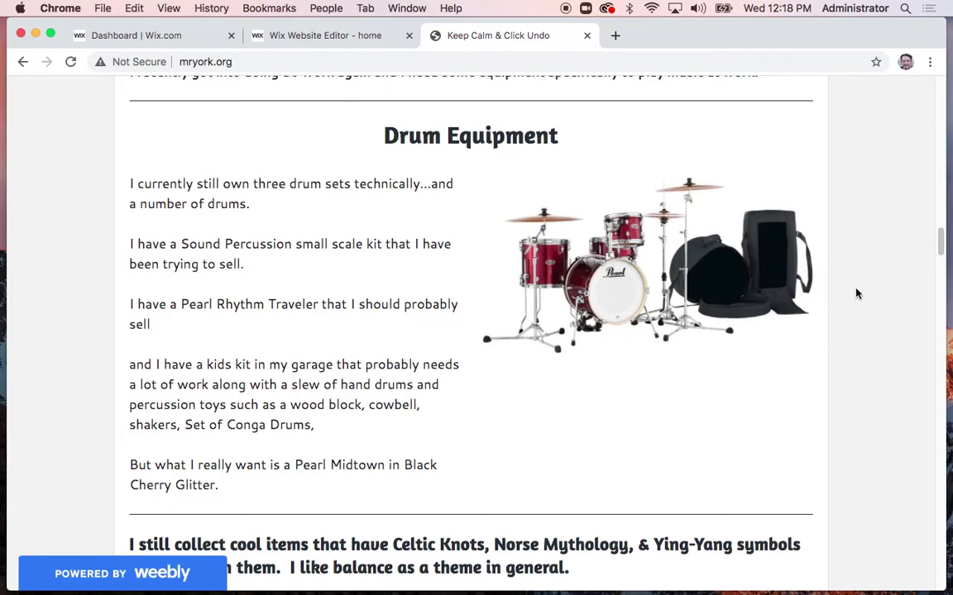
scroll(856, 293, "down", 11)
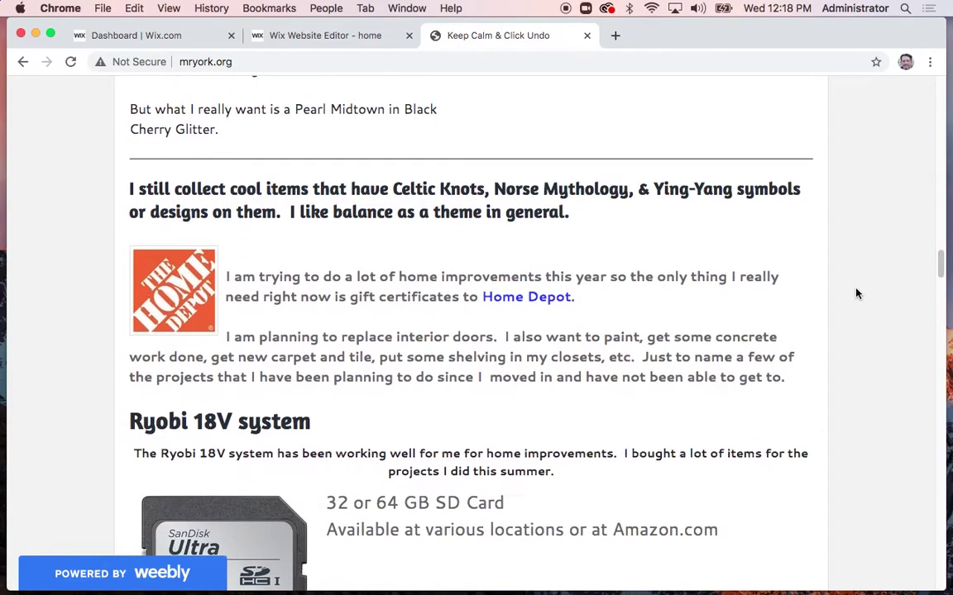
scroll(857, 293, "up", 2)
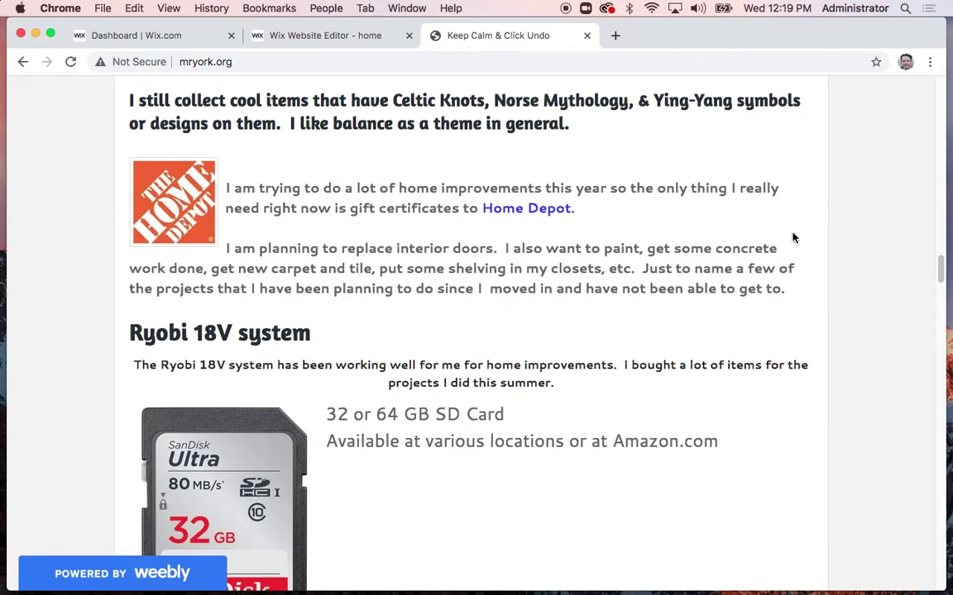
scroll(793, 238, "down", 4)
scroll(793, 239, "down", 4)
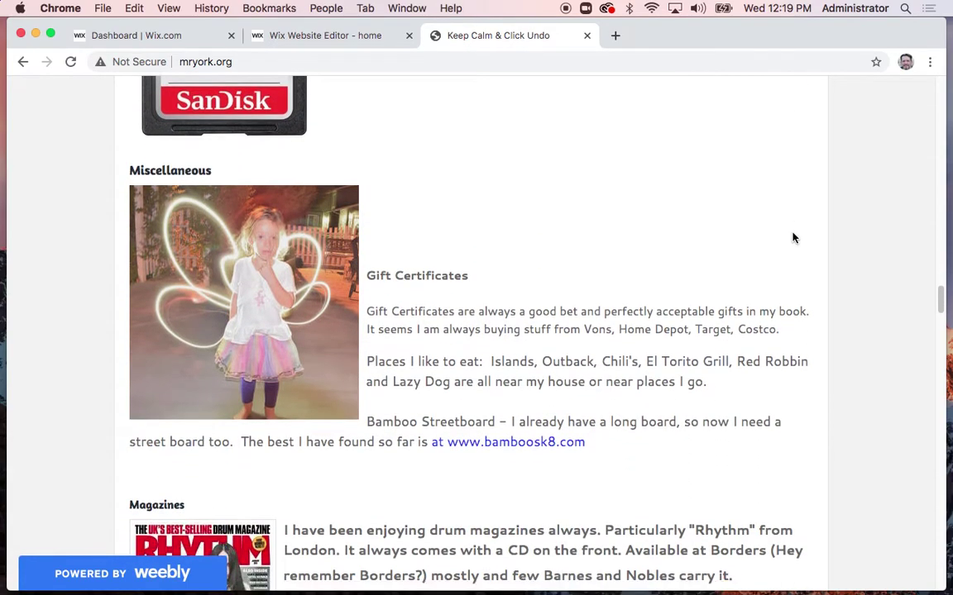
Examine the rest of the example wish list, from magazines and CD's through the concert, band and events lists to the closing video, and return to its beginning
scroll(793, 238, "up", 1)
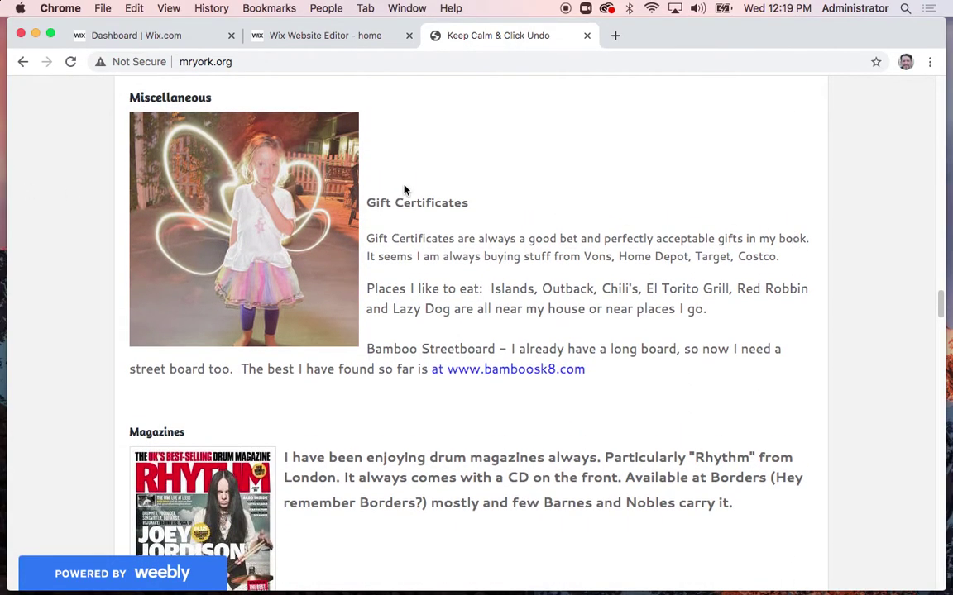
scroll(844, 219, "down", 2)
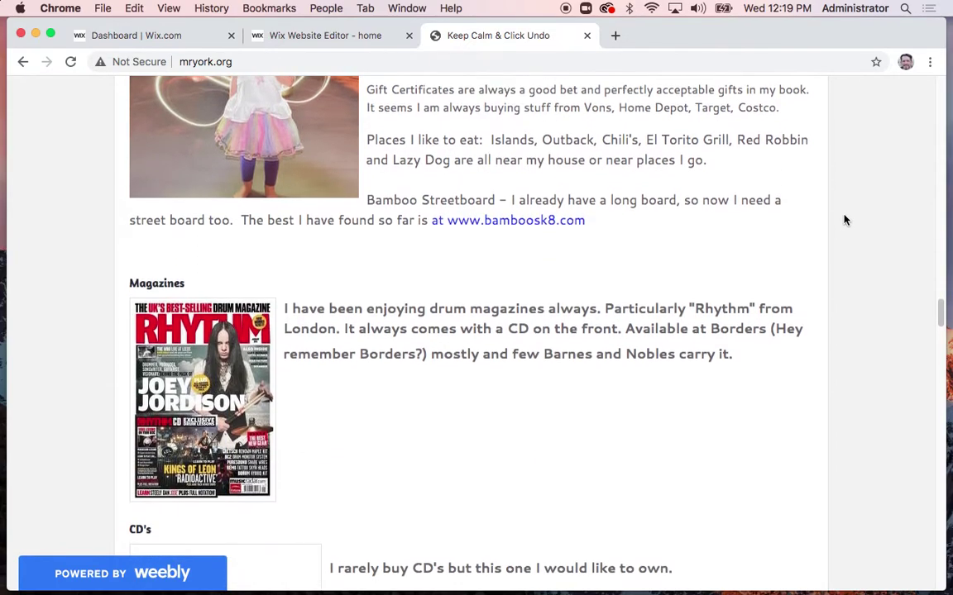
scroll(844, 219, "down", 1)
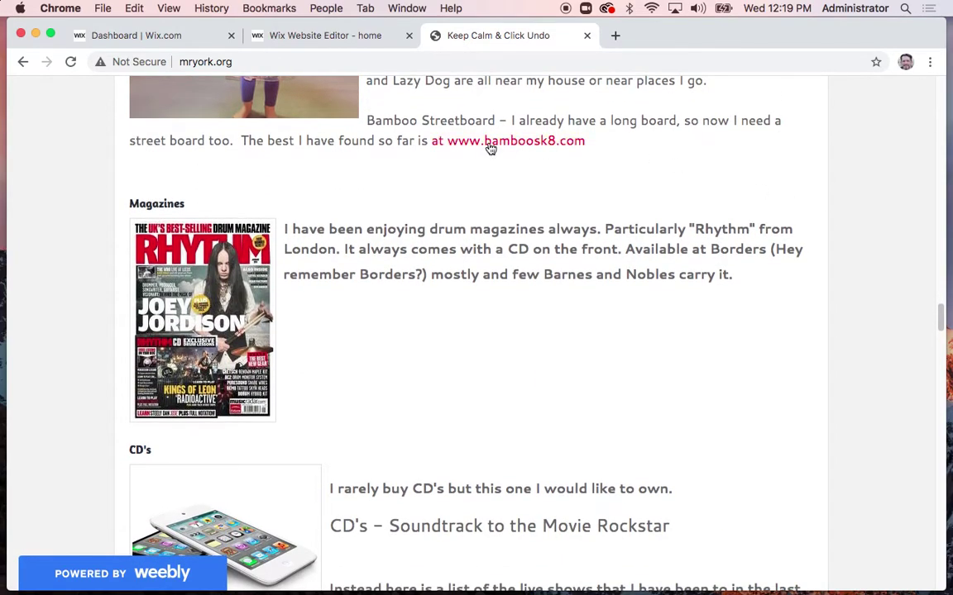
scroll(339, 331, "down", 10)
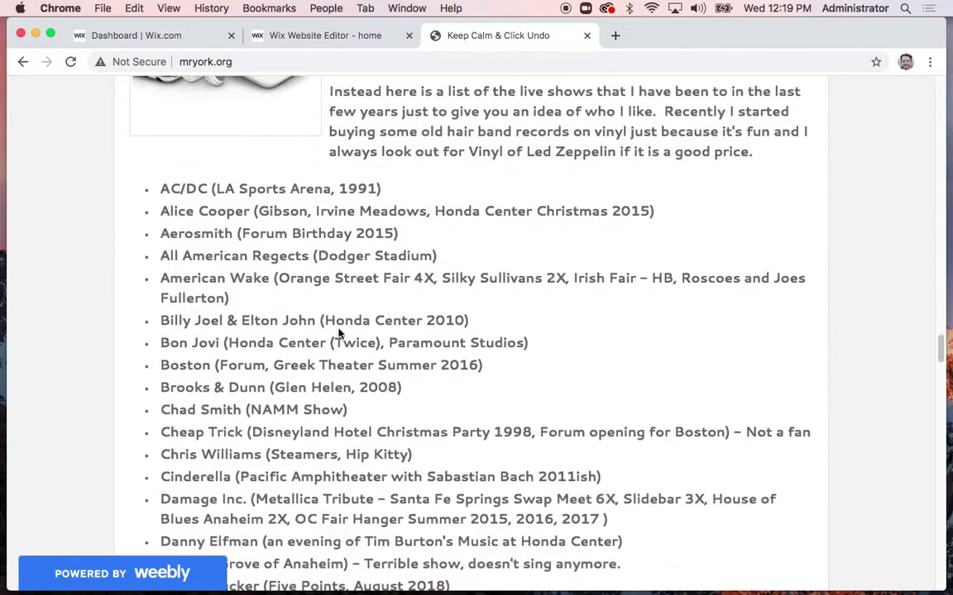
scroll(339, 331, "down", 11)
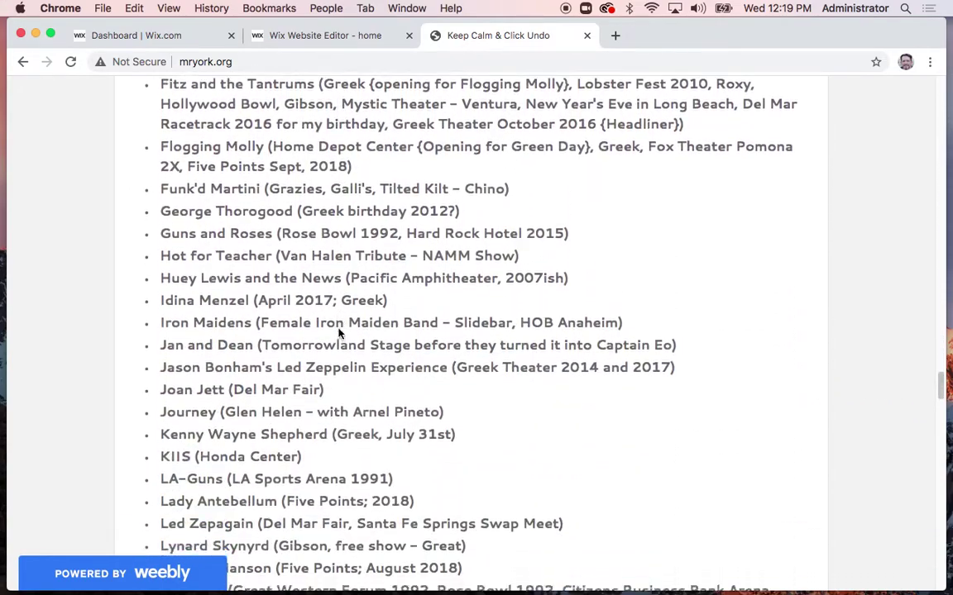
scroll(339, 333, "down", 10)
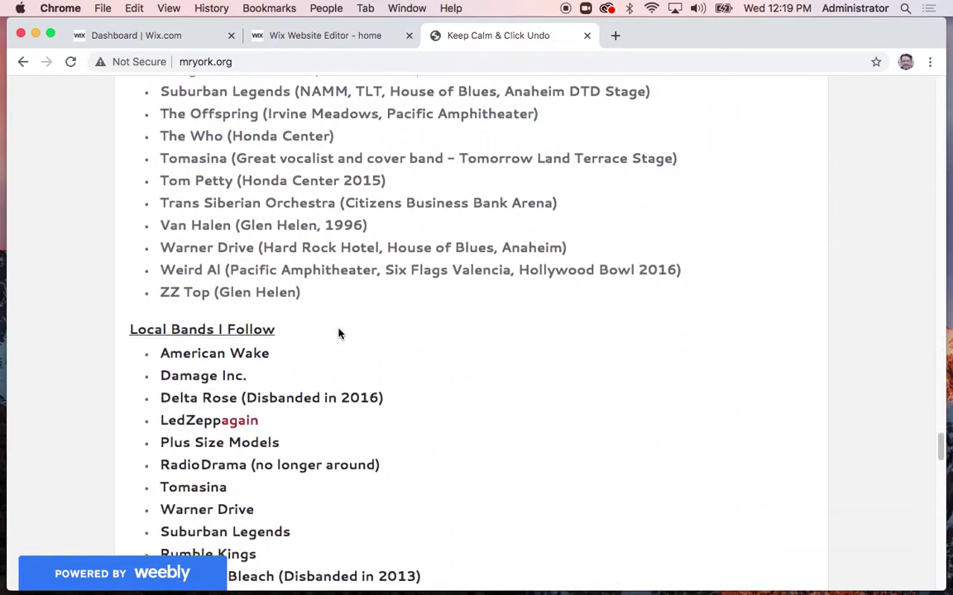
scroll(339, 333, "down", 10)
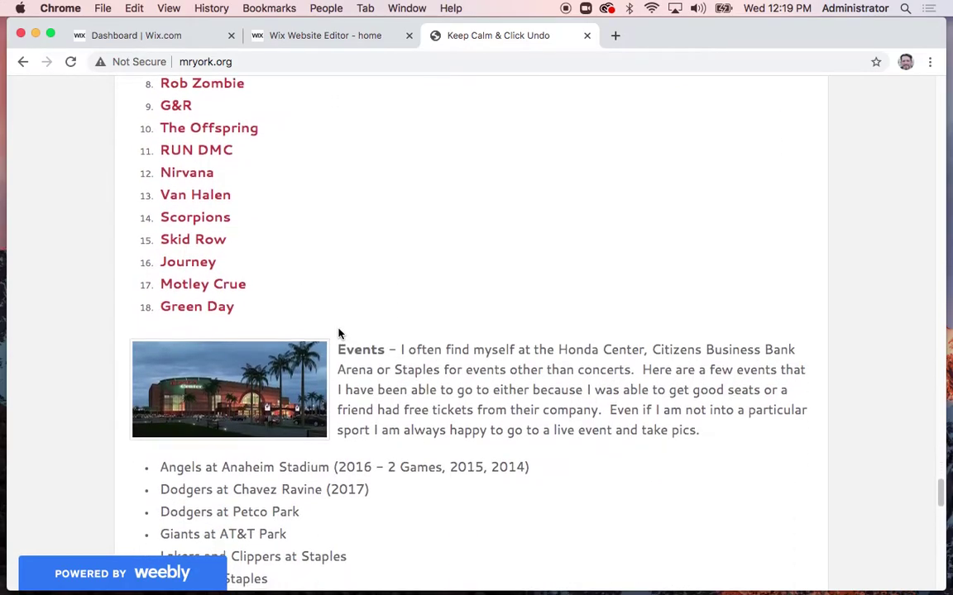
scroll(635, 326, "down", 15)
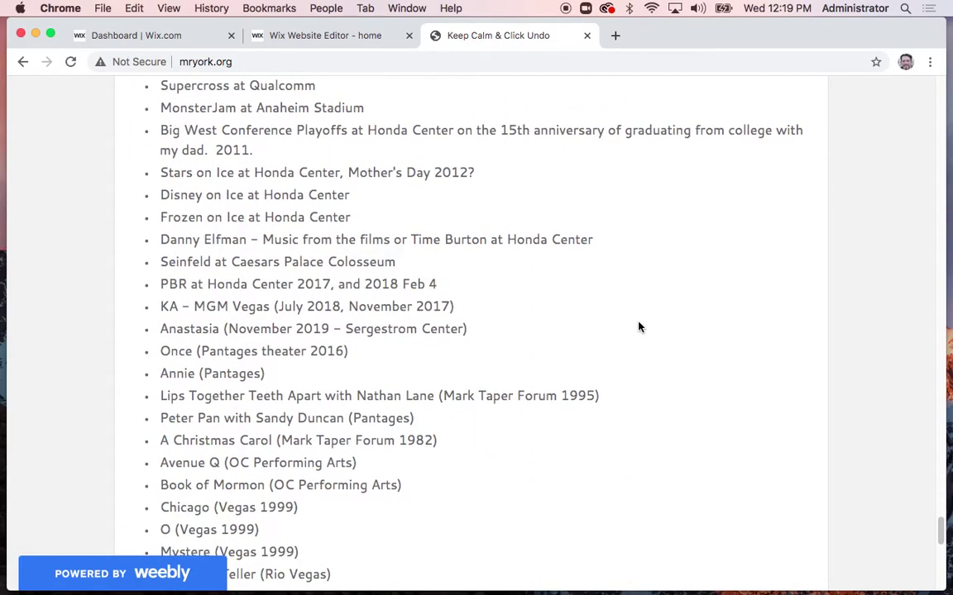
scroll(638, 326, "down", 1)
scroll(638, 326, "down", 2)
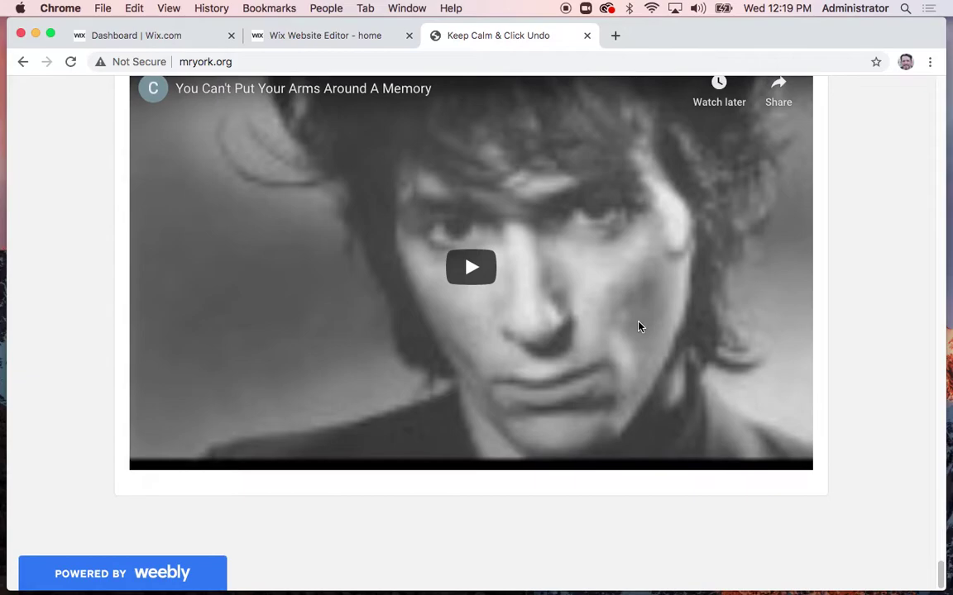
scroll(638, 326, "up", 20)
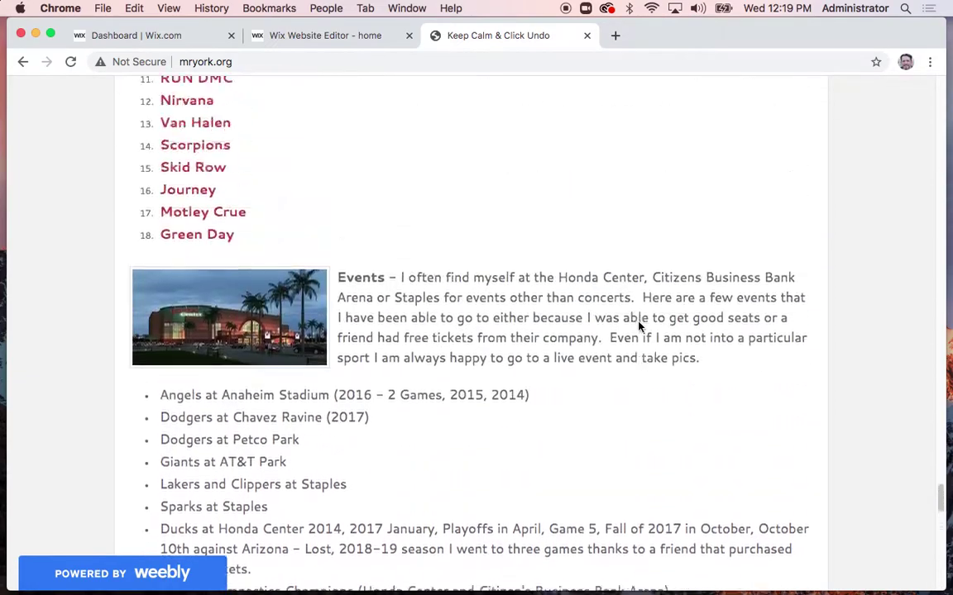
scroll(638, 326, "up", 20)
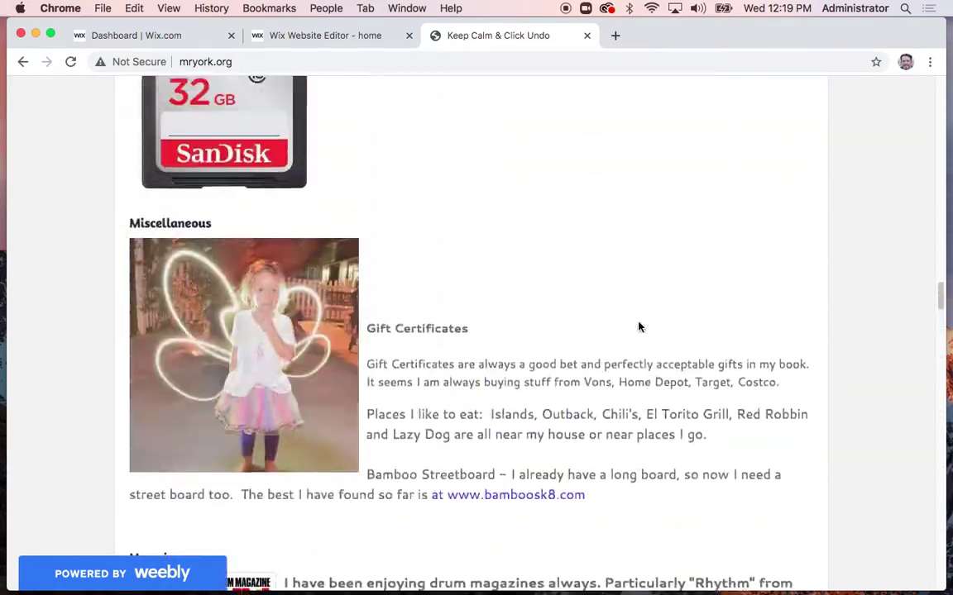
scroll(637, 327, "up", 15)
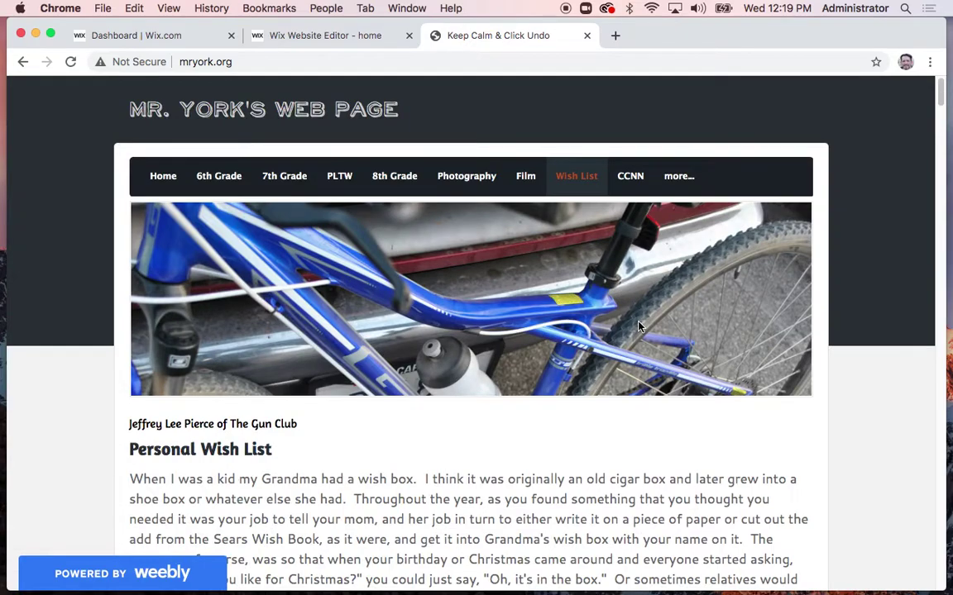